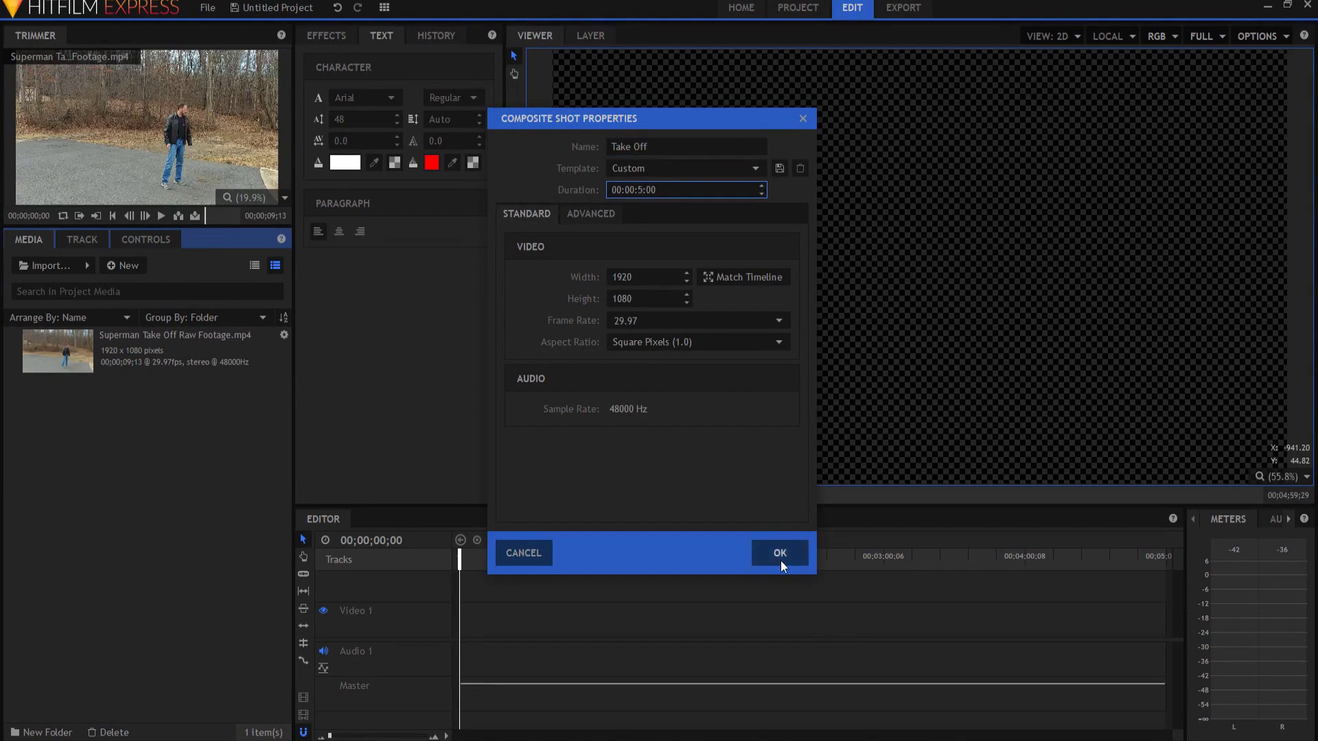
# Step: Add Superman Take Off Raw Footage.mp4 to the Take Off composite shot and play the raw clip to find the key moments
pyautogui.moveTo(95, 350); pyautogui.dragTo(369, 629)
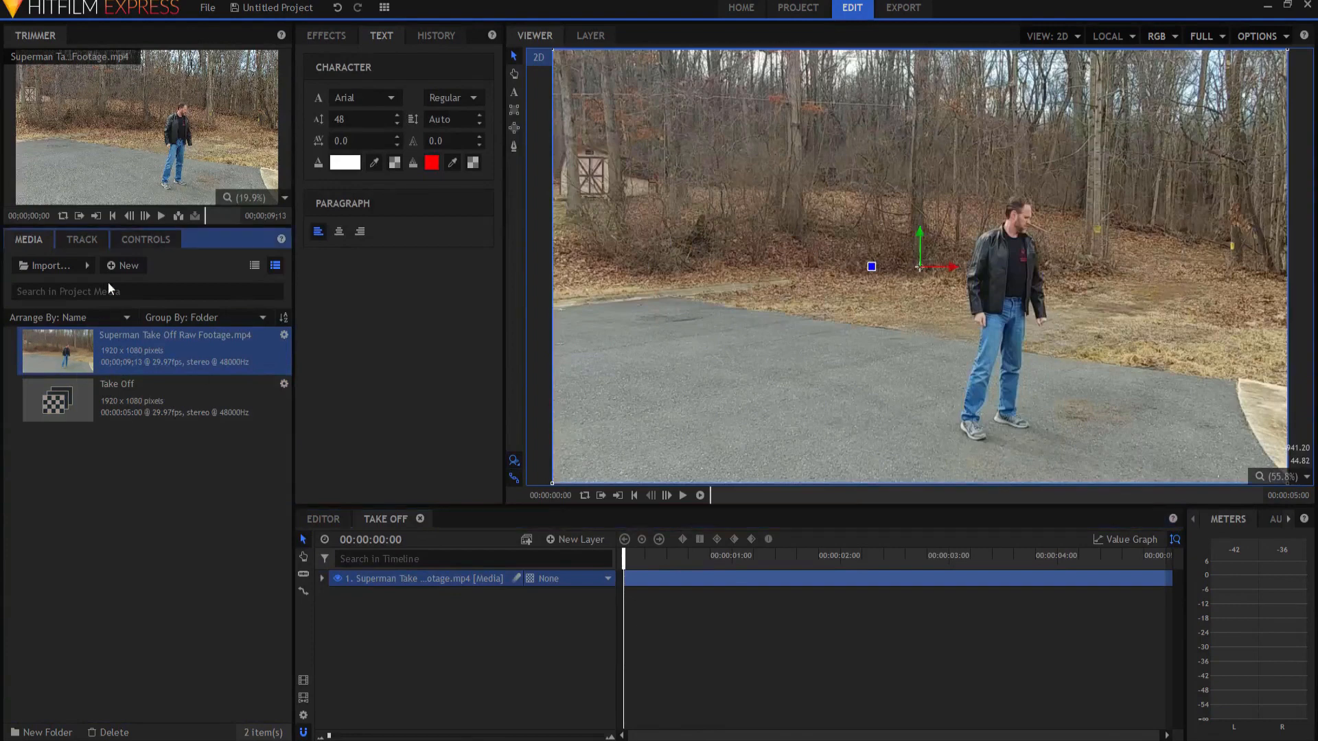
pyautogui.click(160, 216)
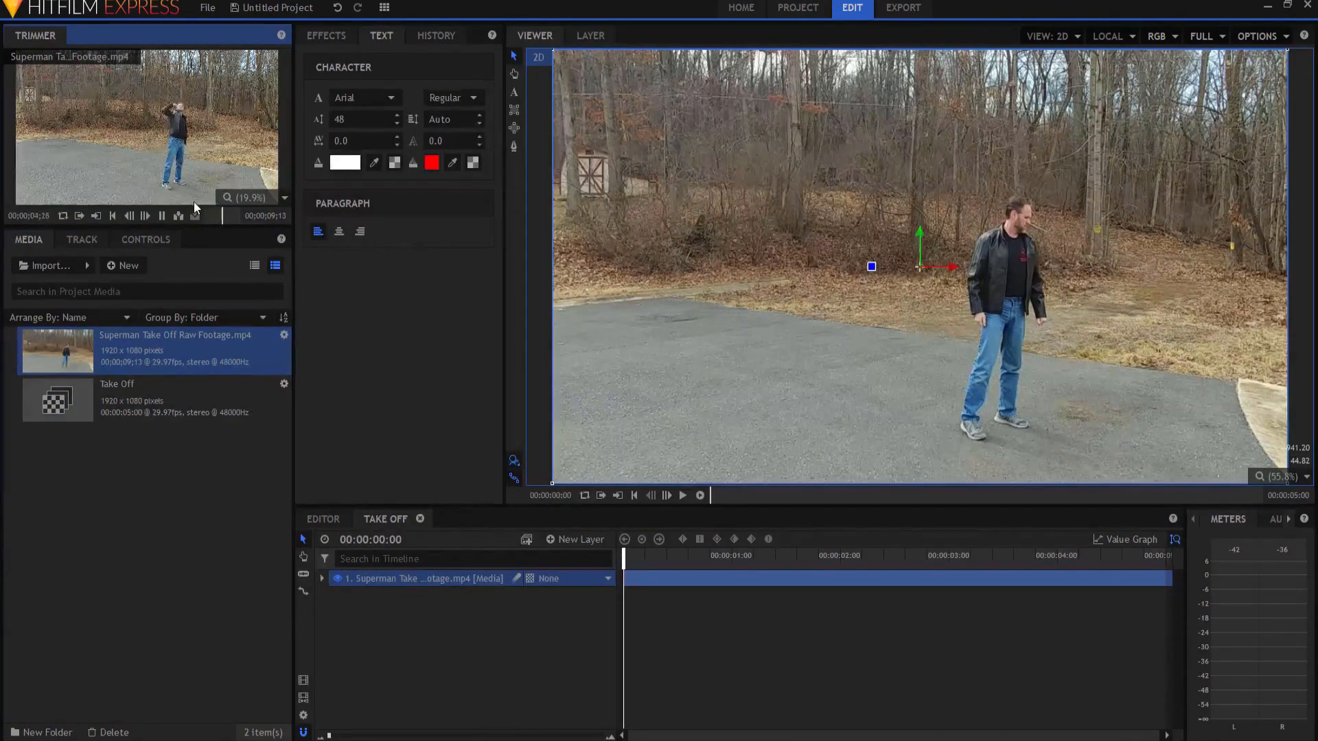
pyautogui.click(162, 215)
# Step: Slice the footage layer at 00:00:02:27 with the arm fully raised and again at 00:00:02:28, isolating a single frame
pyautogui.moveTo(620, 564); pyautogui.dragTo(935, 514)
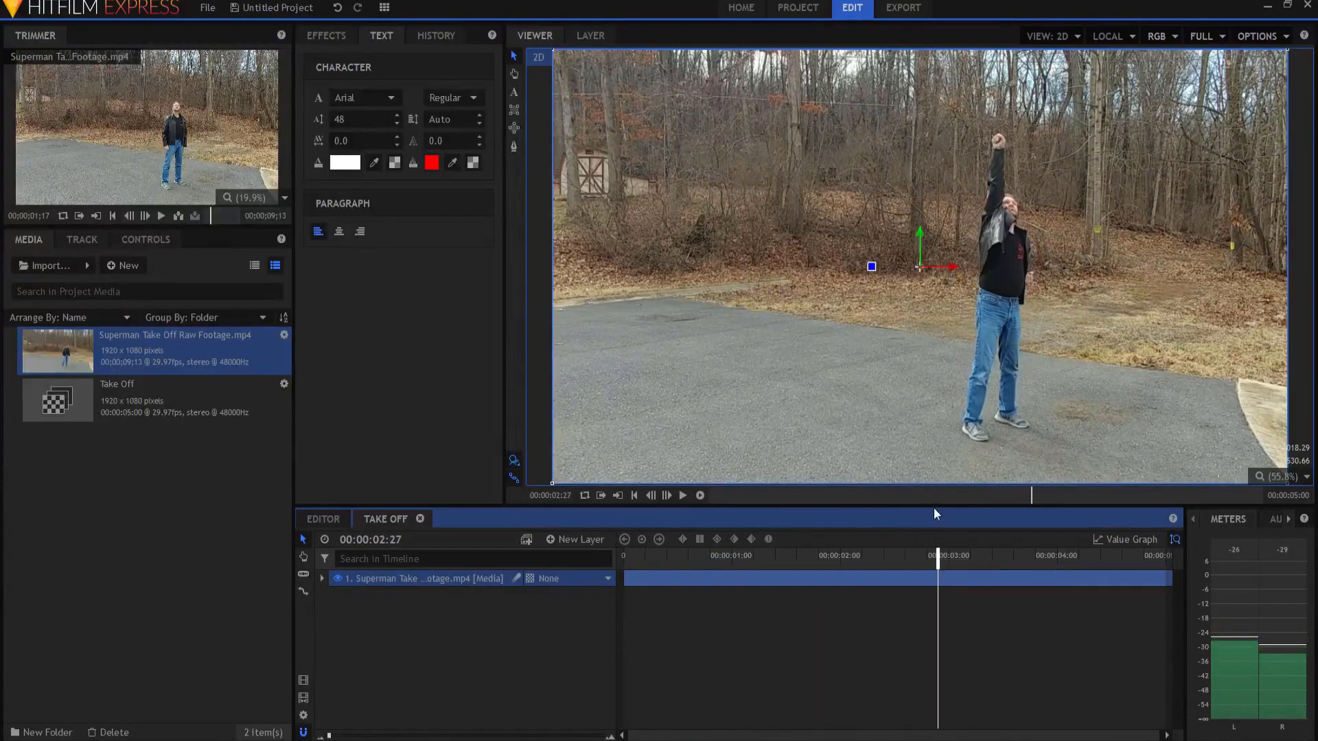
pyautogui.rightClick(937, 583)
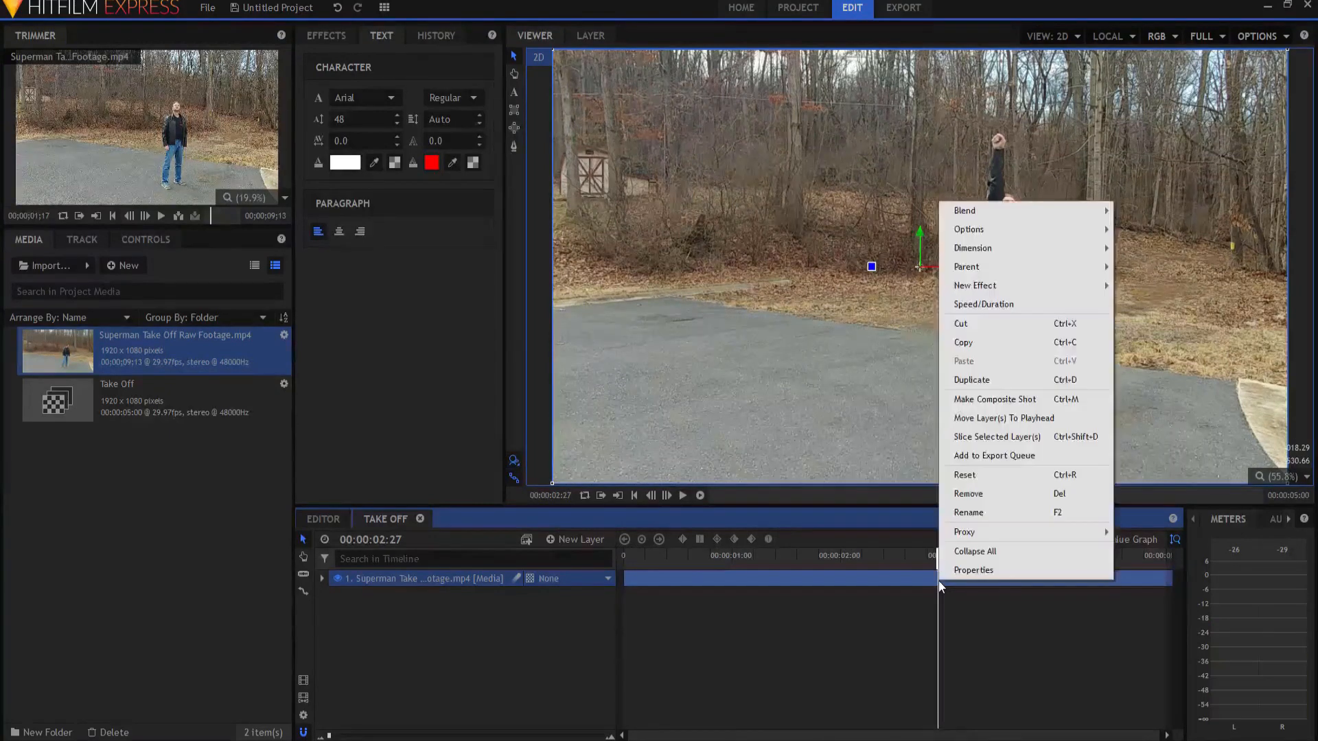
pyautogui.click(966, 438)
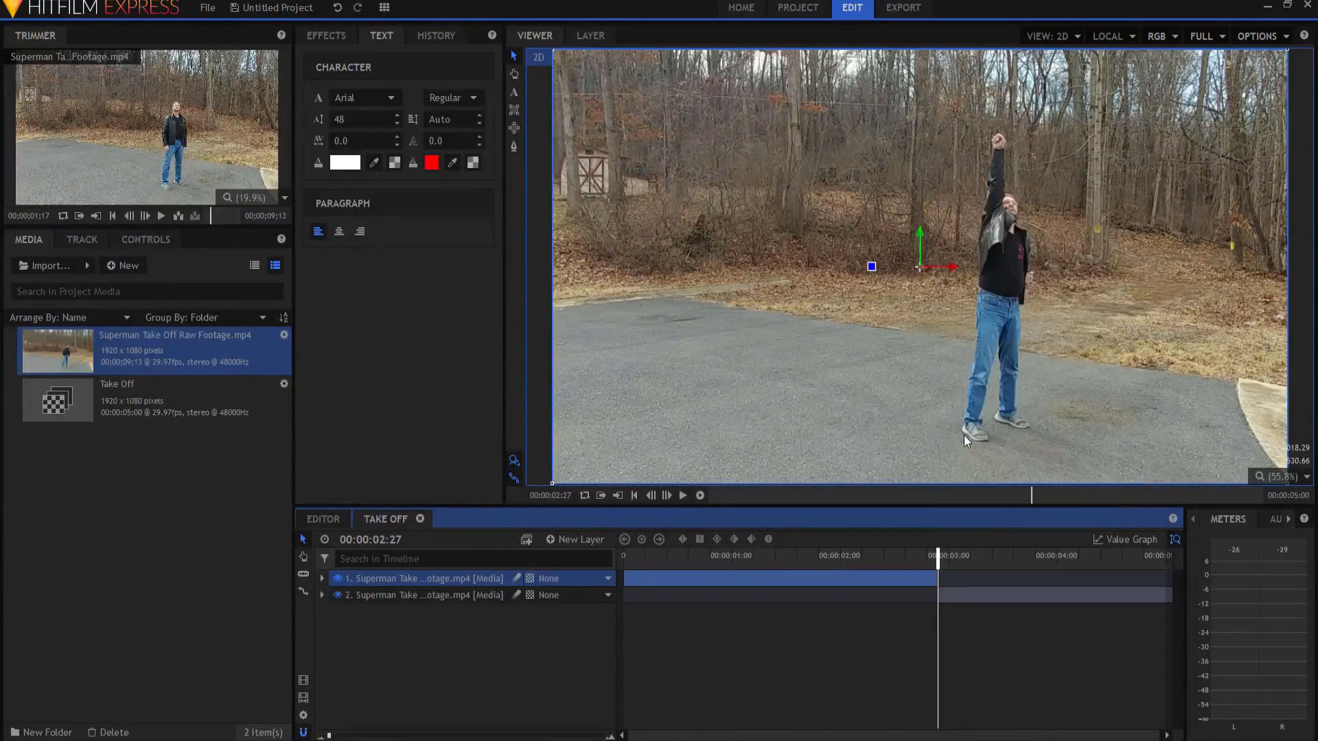
pyautogui.press('Right')
pyautogui.rightClick(943, 595)
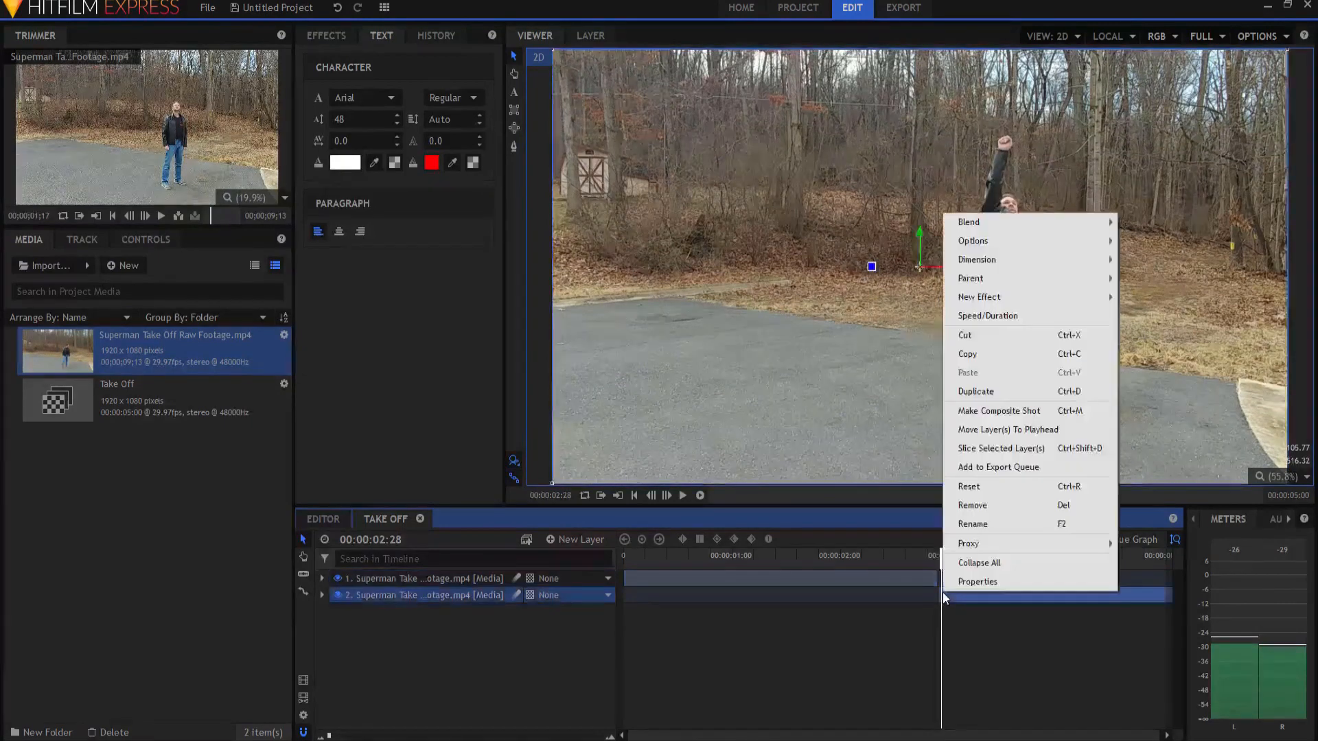
pyautogui.click(986, 448)
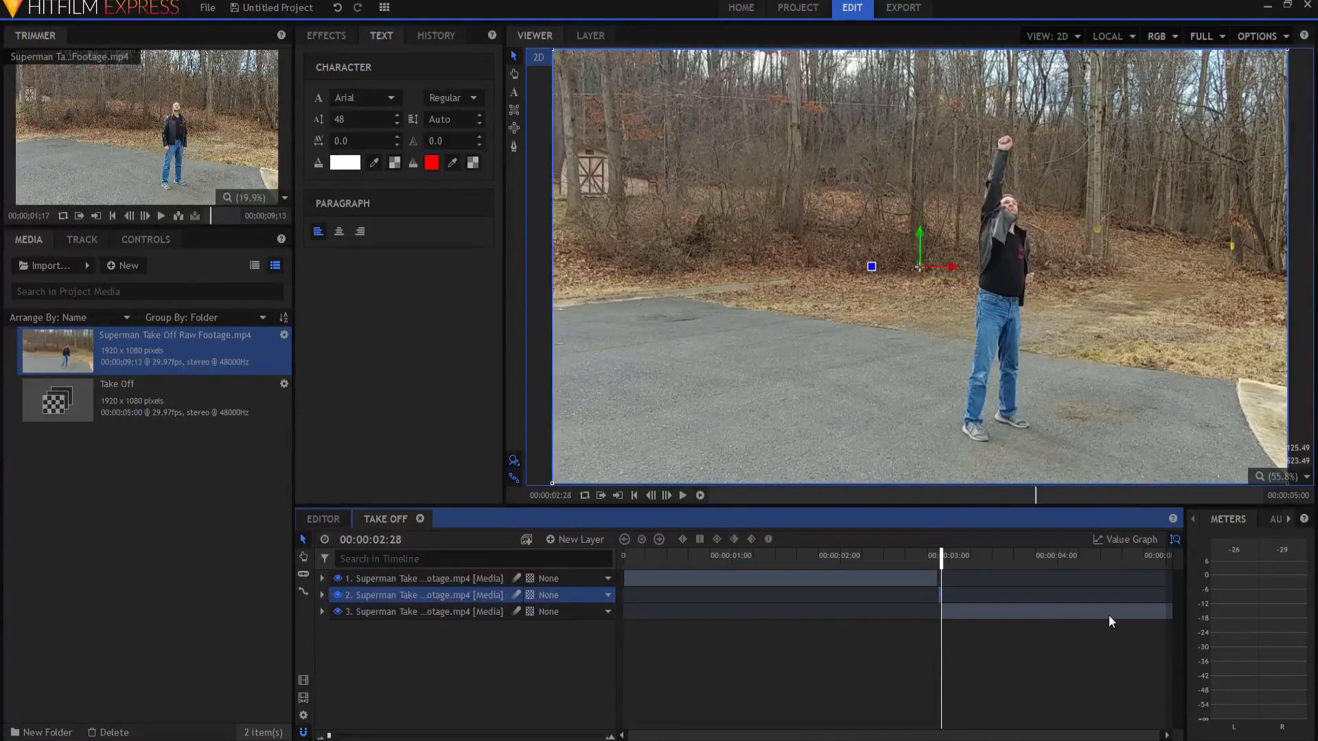
# Step: Shift the third layer earlier so the empty background reaches the playhead, slice it at 00:00:02:29 and delete the earlier part
pyautogui.moveTo(1110, 612); pyautogui.dragTo(414, 620)
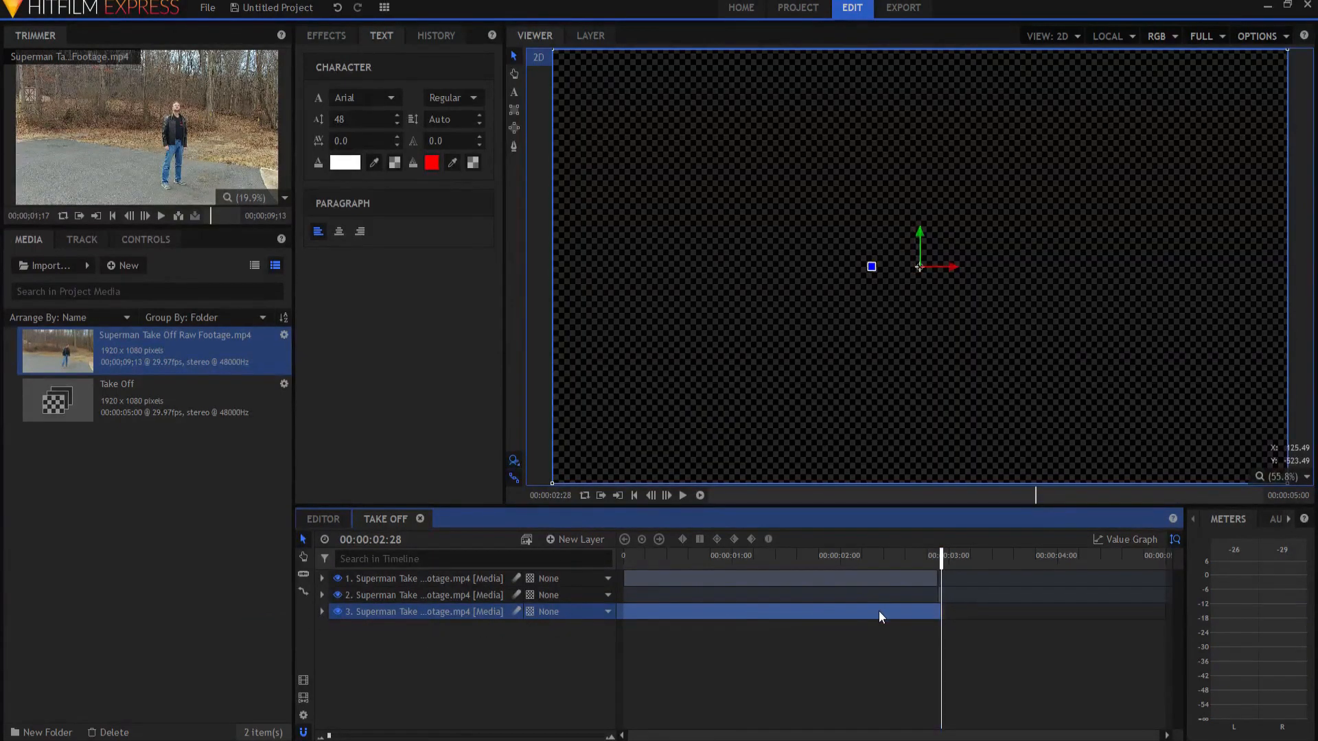
pyautogui.moveTo(884, 611); pyautogui.dragTo(887, 609)
pyautogui.moveTo(942, 560); pyautogui.dragTo(946, 560)
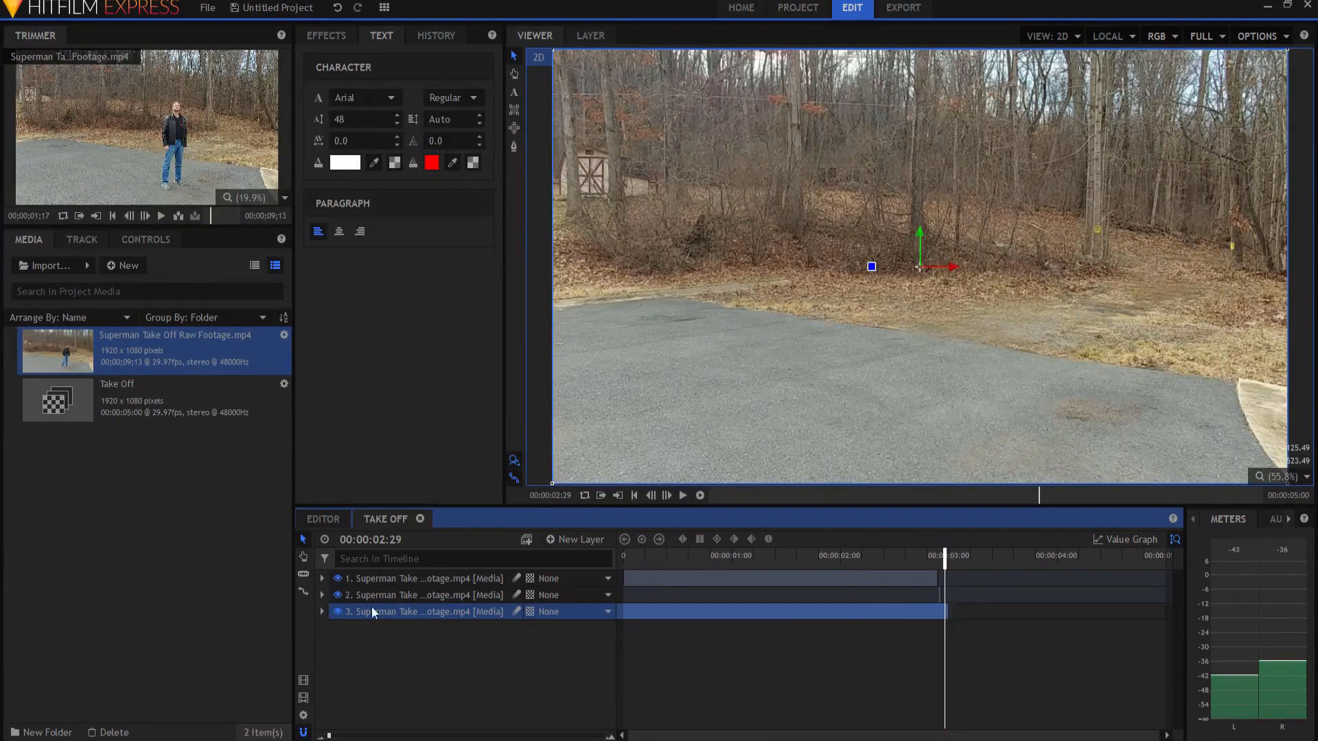
pyautogui.rightClick(941, 611)
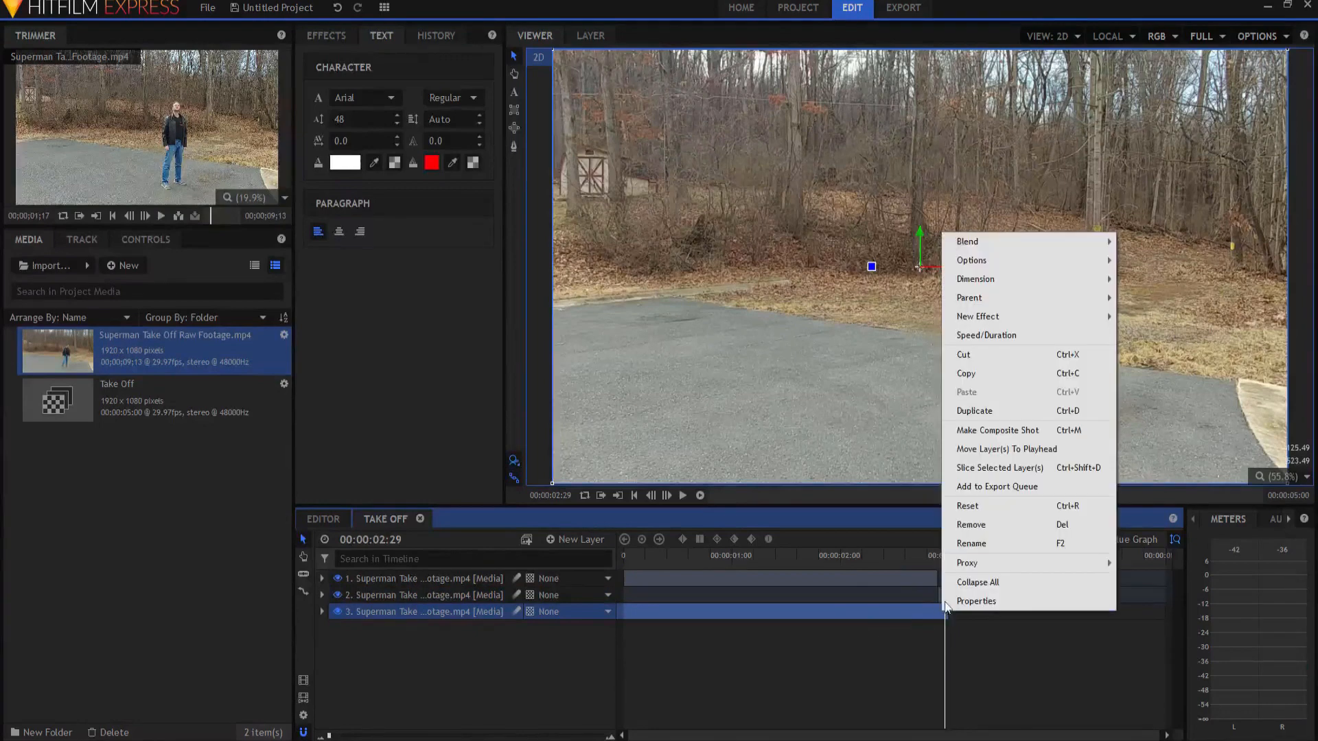
pyautogui.click(969, 467)
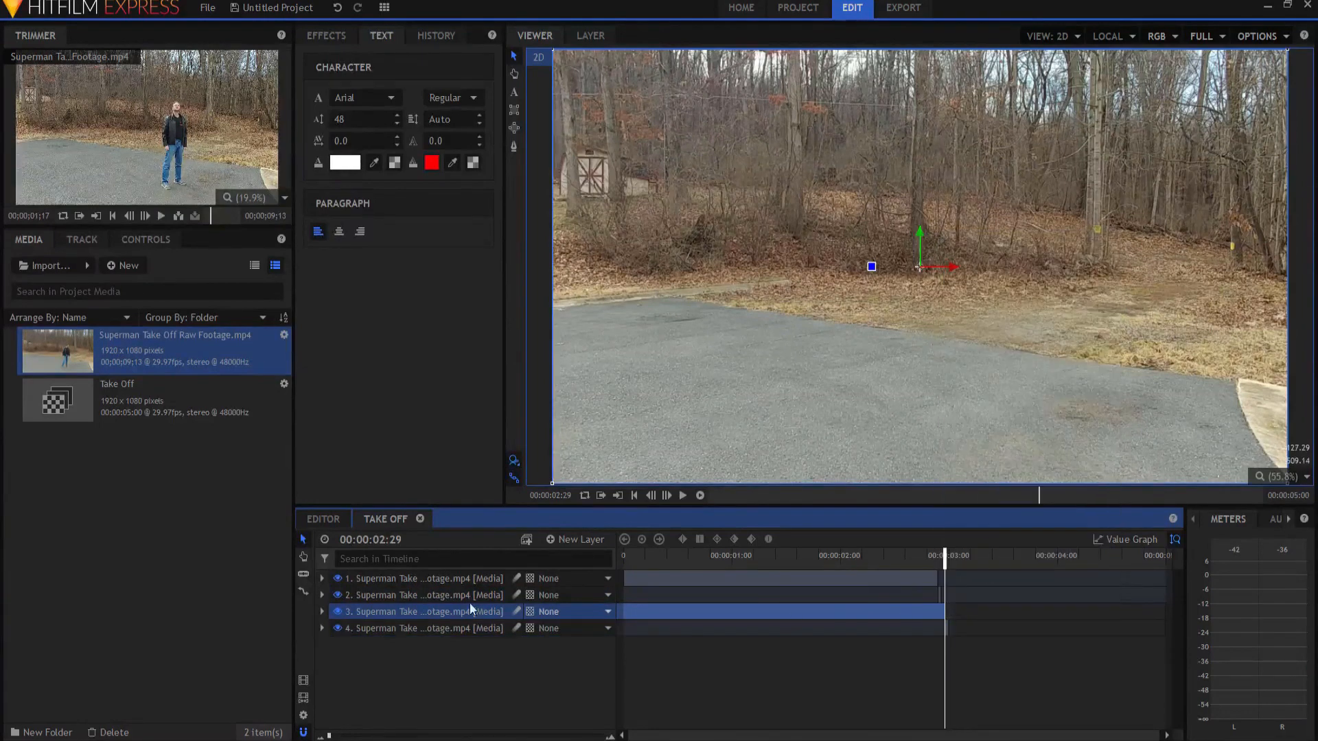
pyautogui.press('Delete')
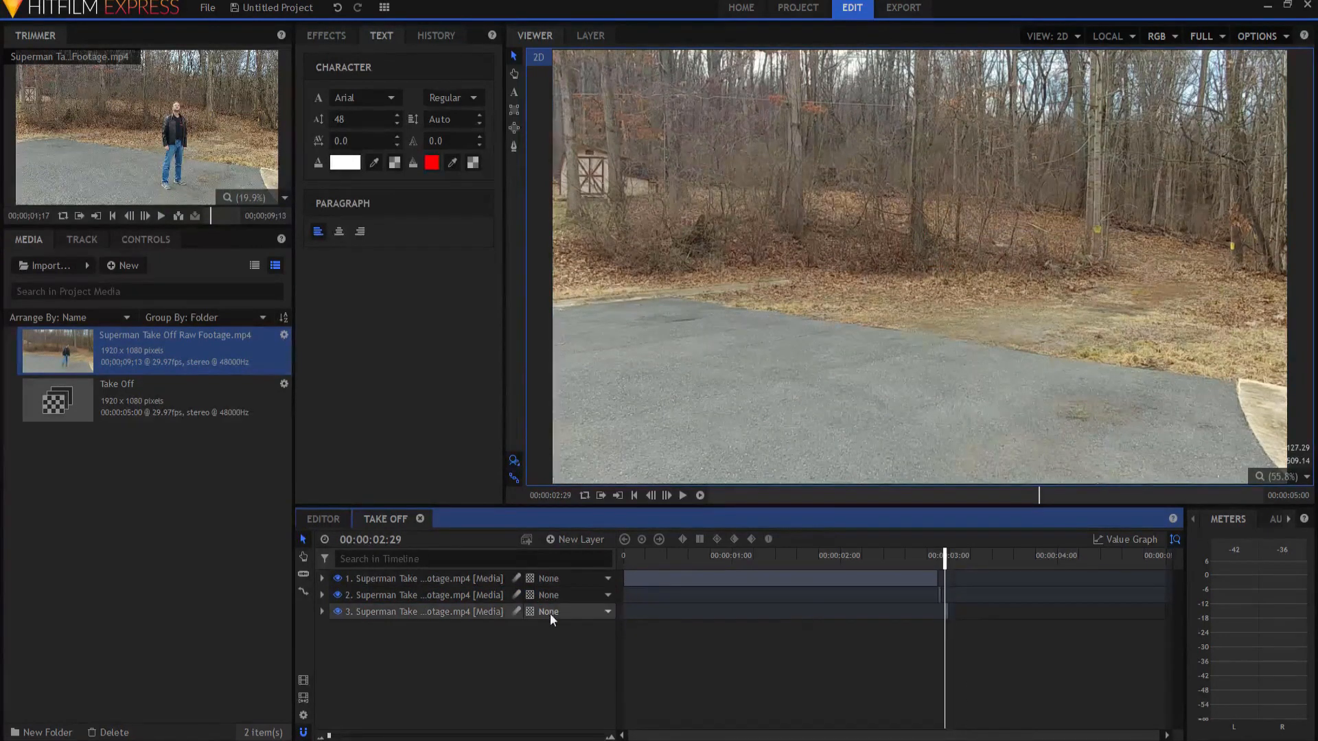
# Step: Rate-stretch the remaining empty-background frame on the third layer across the length of the composite shot
pyautogui.click(300, 589)
pyautogui.moveTo(944, 612); pyautogui.dragTo(1206, 610)
pyautogui.moveTo(943, 556)
pyautogui.mouseDown()
pyautogui.moveTo(1122, 556)
pyautogui.moveTo(866, 555)
pyautogui.moveTo(934, 552)
pyautogui.mouseUp()
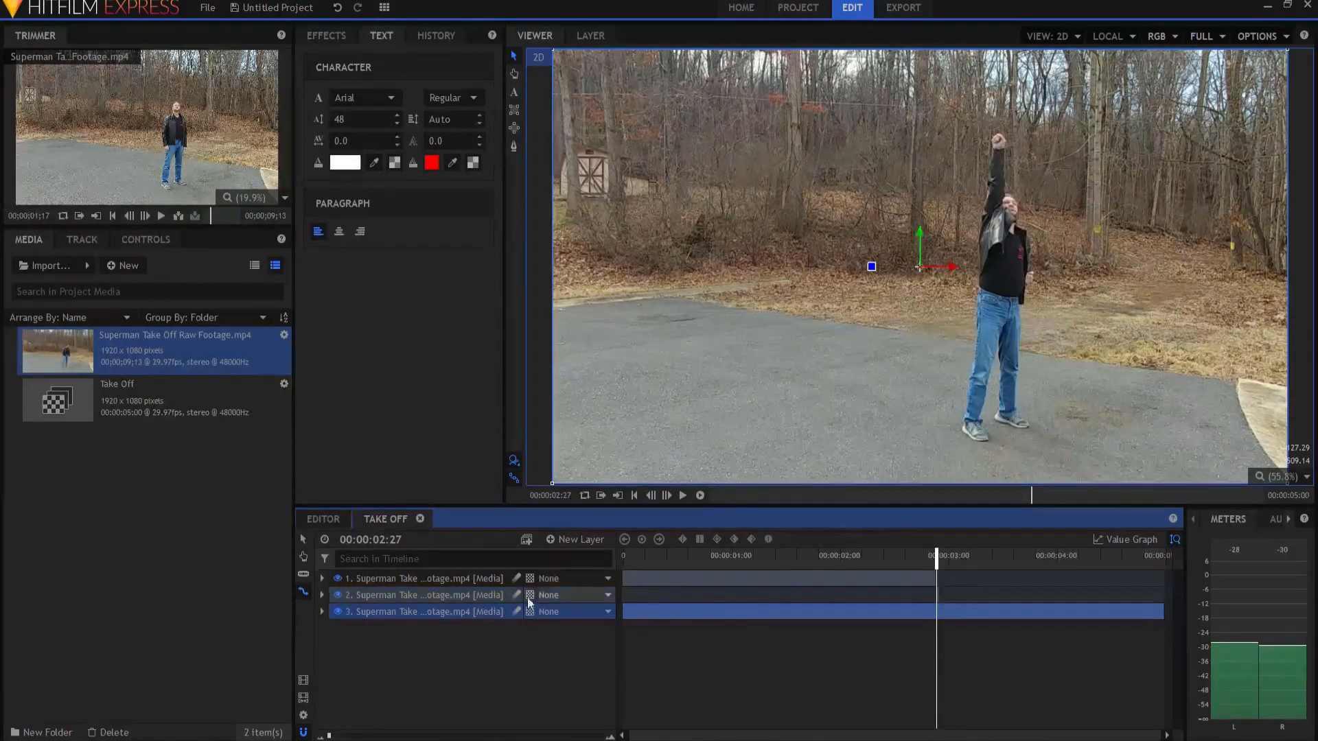
# Step: Rate-stretch the single-frame second layer so it spans from 00:00:02:27 to 00:00:03:02
pyautogui.moveTo(330, 737); pyautogui.dragTo(500, 736)
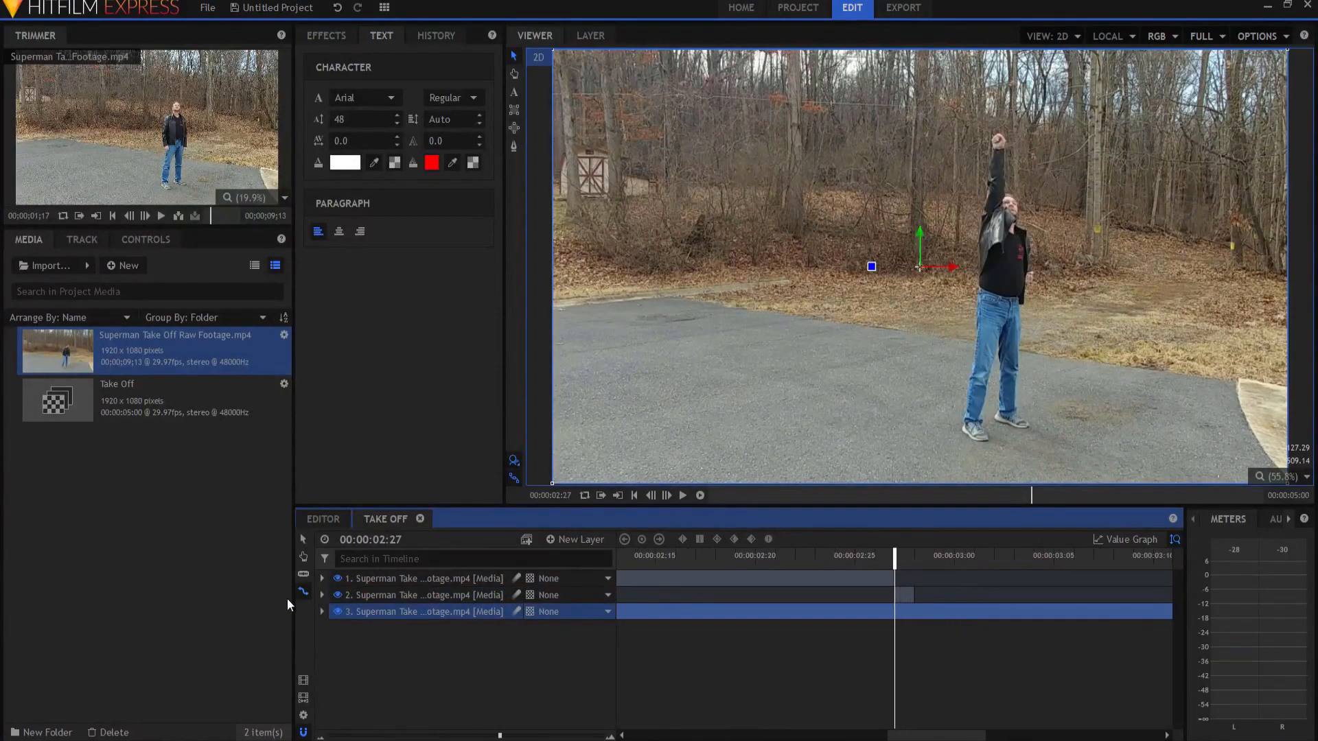
pyautogui.moveTo(913, 594); pyautogui.dragTo(1013, 591)
pyautogui.moveTo(893, 555); pyautogui.dragTo(974, 556)
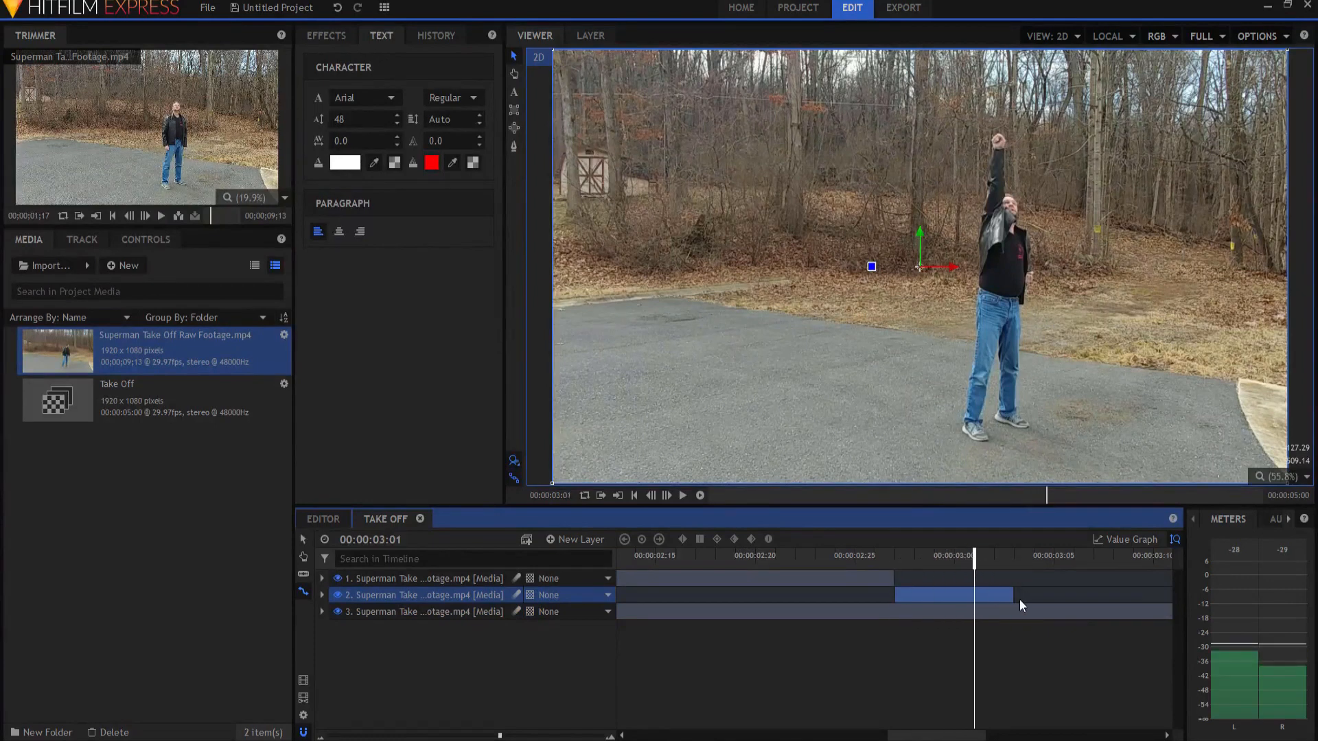
pyautogui.moveTo(1017, 598); pyautogui.dragTo(915, 565)
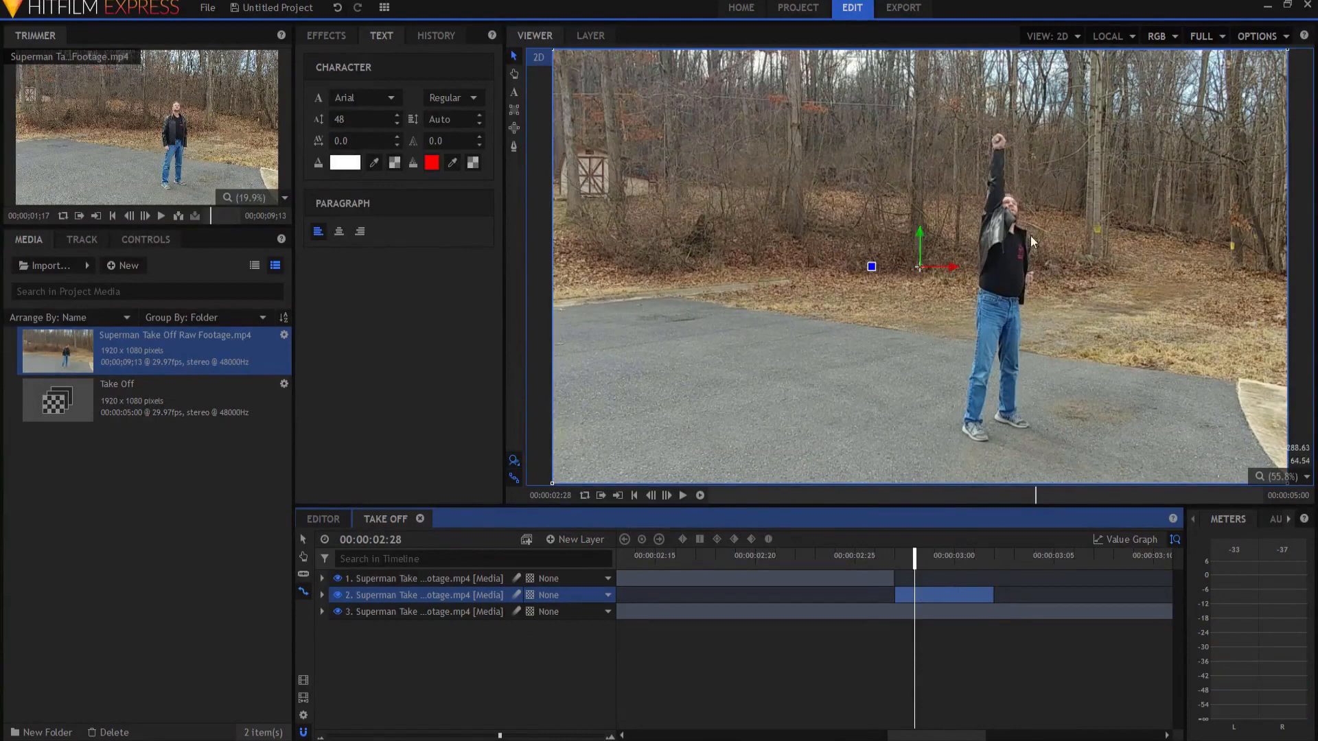
# Step: Draw a closed freehand mask on the second layer around the man, following his shoes, legs, torso, head and raised arm
pyautogui.click(513, 147)
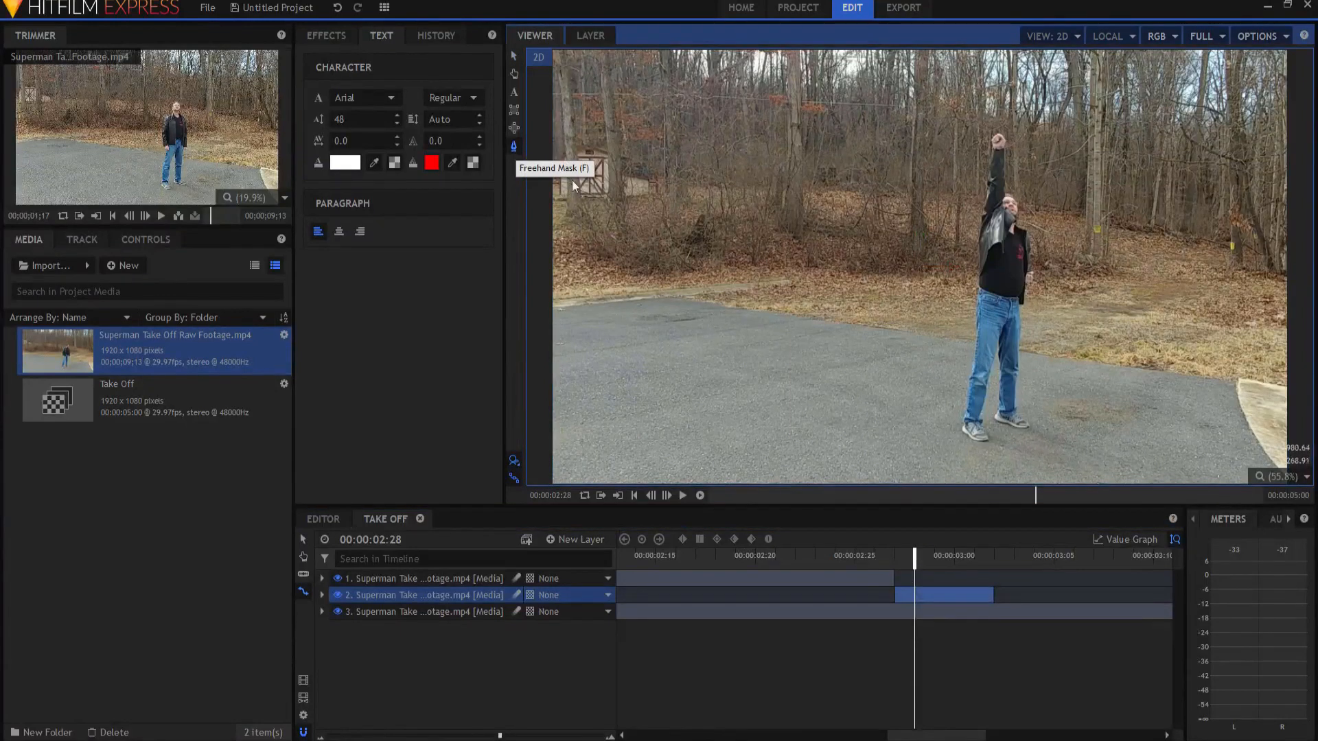
pyautogui.scroll(3, 978, 443)
pyautogui.scroll(5, 979, 450)
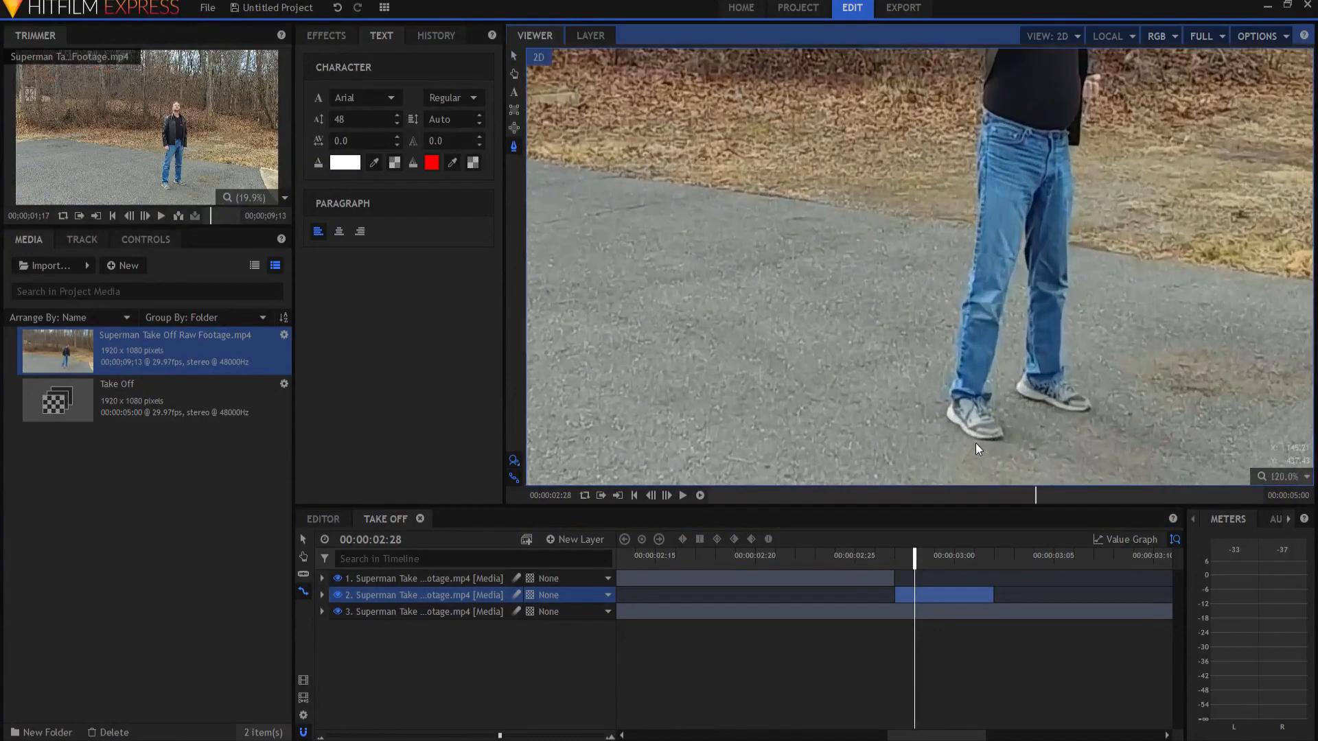
pyautogui.moveTo(1073, 392); pyautogui.dragTo(1013, 280)
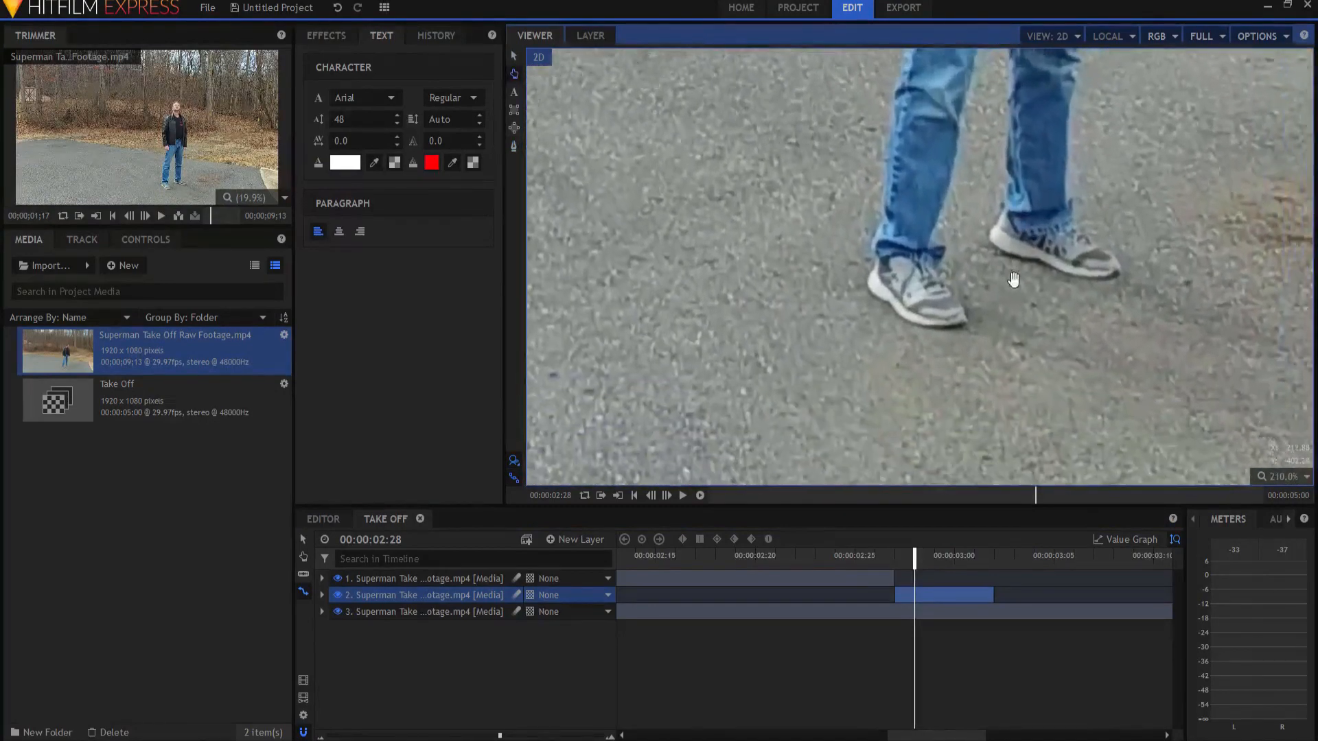
pyautogui.click(945, 325)
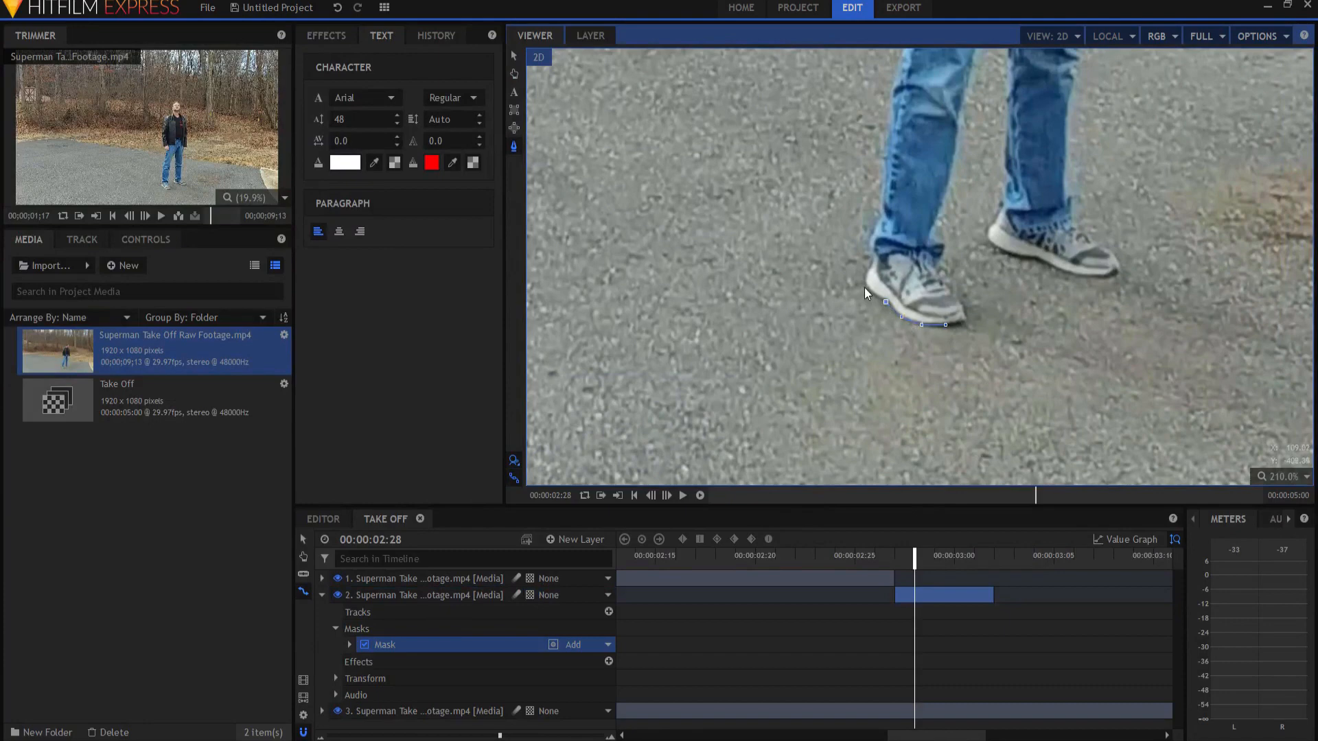
pyautogui.click(869, 249)
pyautogui.click(884, 146)
pyautogui.click(922, 365)
pyautogui.click(957, 324)
pyautogui.click(958, 222)
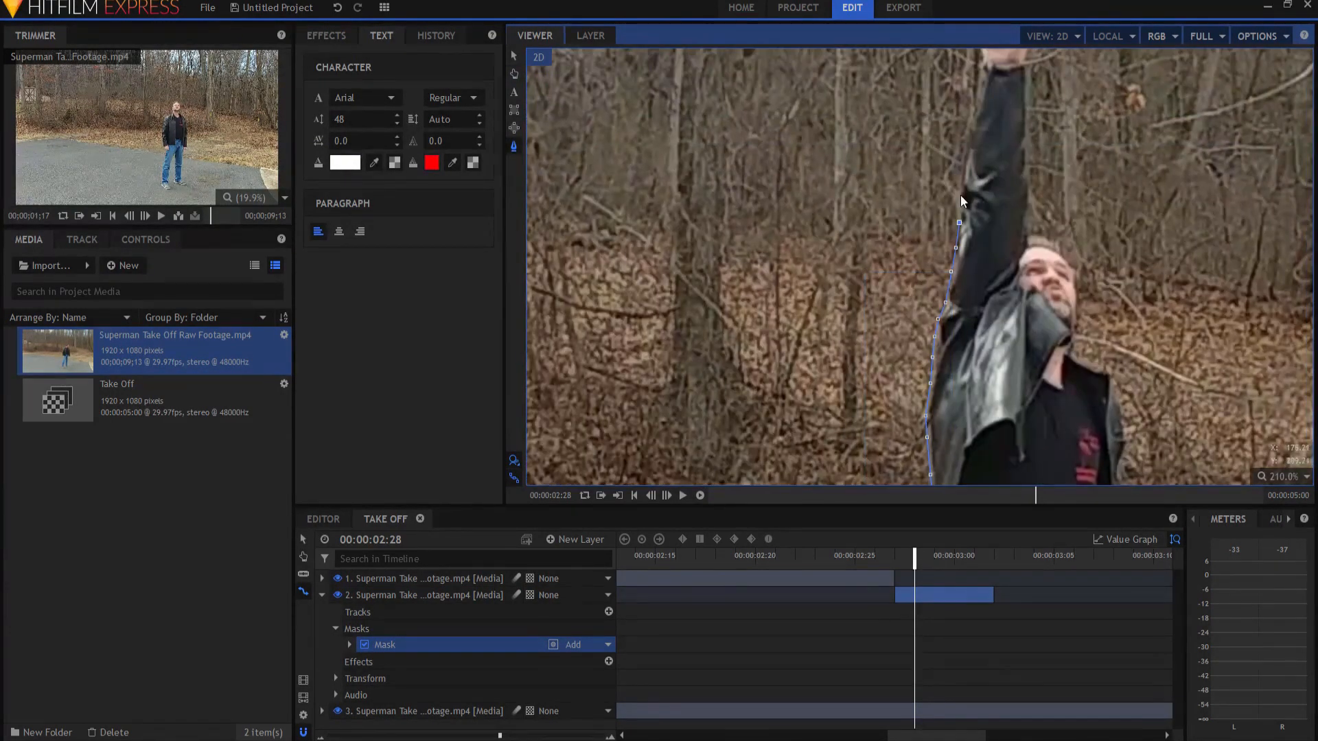
pyautogui.click(960, 194)
pyautogui.click(962, 169)
pyautogui.click(965, 138)
pyautogui.click(971, 107)
pyautogui.click(924, 196)
pyautogui.click(945, 169)
pyautogui.click(966, 176)
pyautogui.click(974, 185)
pyautogui.click(1004, 404)
pyautogui.click(1018, 418)
pyautogui.click(1024, 440)
pyautogui.click(1029, 226)
pyautogui.click(1045, 302)
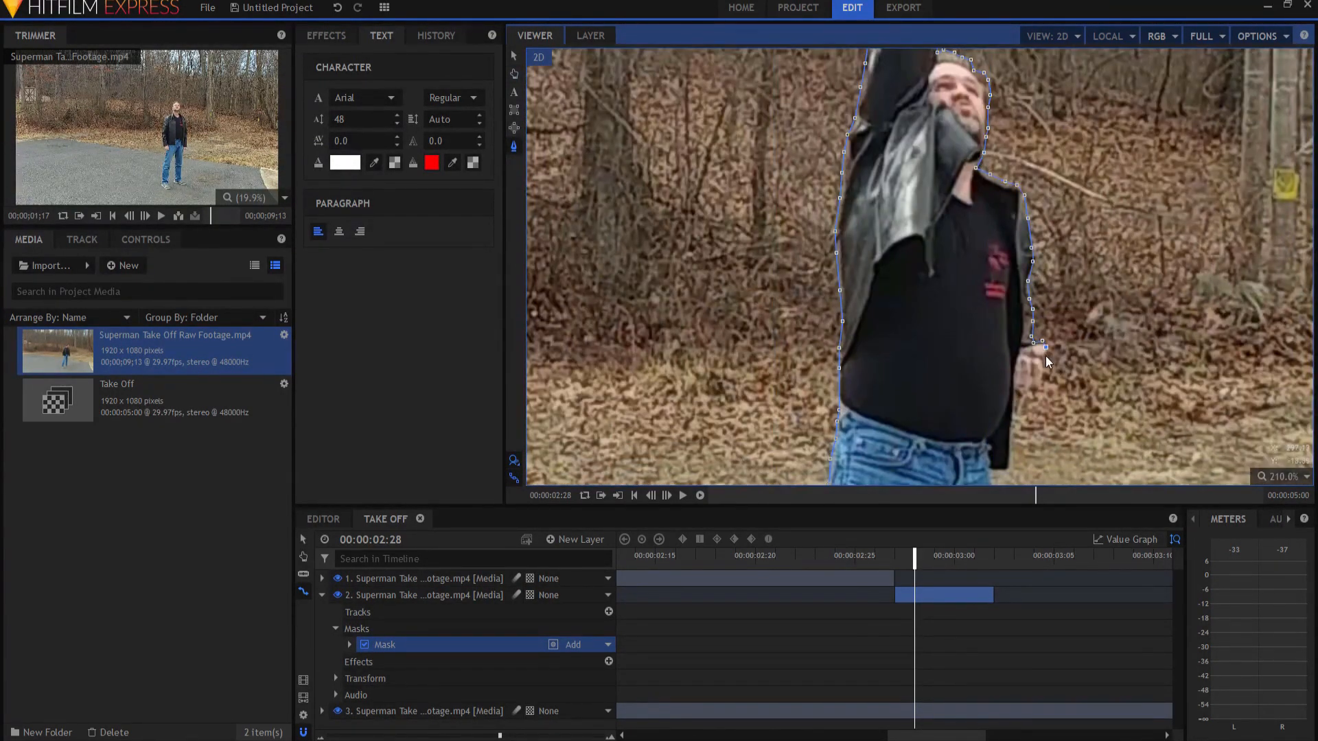
pyautogui.click(1036, 356)
pyautogui.click(1009, 363)
pyautogui.click(986, 97)
pyautogui.click(970, 332)
pyautogui.click(967, 377)
pyautogui.click(969, 385)
pyautogui.click(962, 412)
pyautogui.click(957, 426)
pyautogui.click(962, 195)
pyautogui.click(961, 228)
pyautogui.click(961, 256)
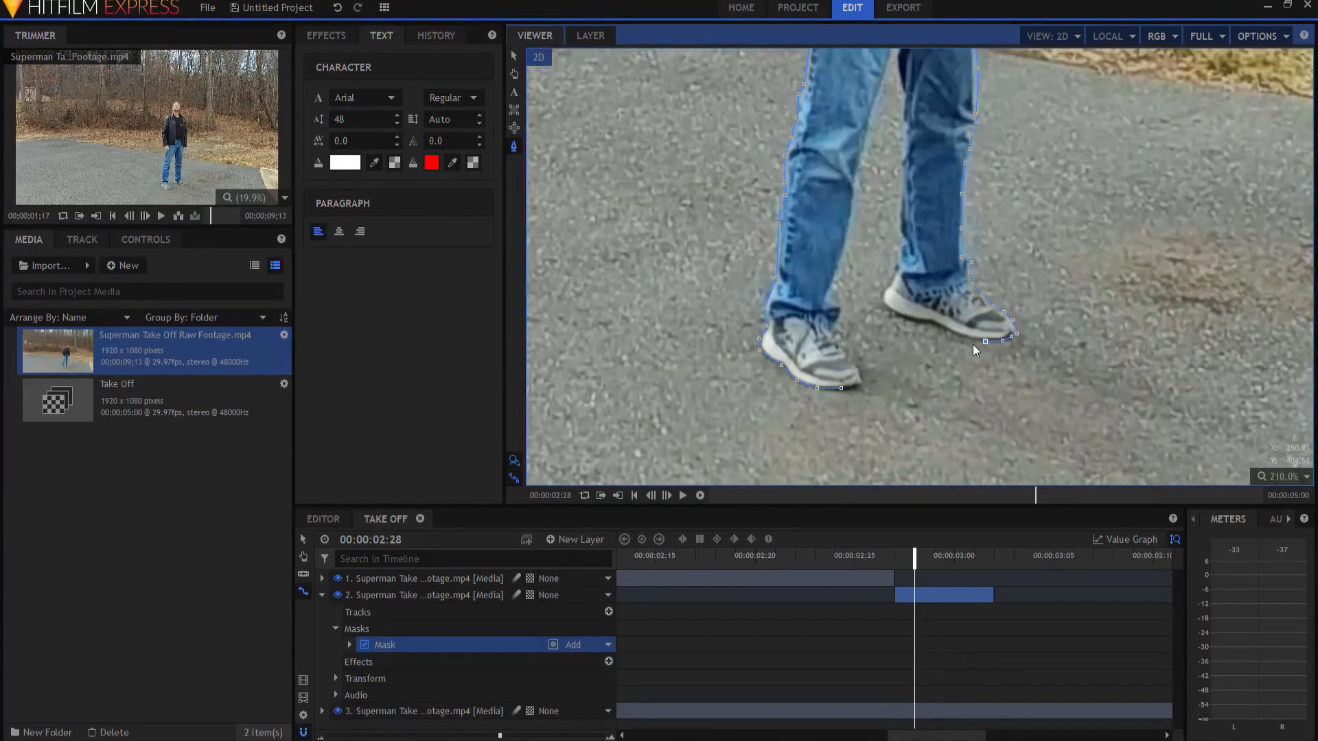
pyautogui.moveTo(984, 130); pyautogui.dragTo(979, 197)
pyautogui.click(895, 241)
pyautogui.click(897, 215)
pyautogui.click(897, 187)
pyautogui.click(898, 160)
pyautogui.click(891, 122)
pyautogui.click(893, 92)
pyautogui.click(890, 81)
pyautogui.click(855, 452)
pyautogui.click(836, 454)
pyautogui.scroll(-12, 1012, 235)
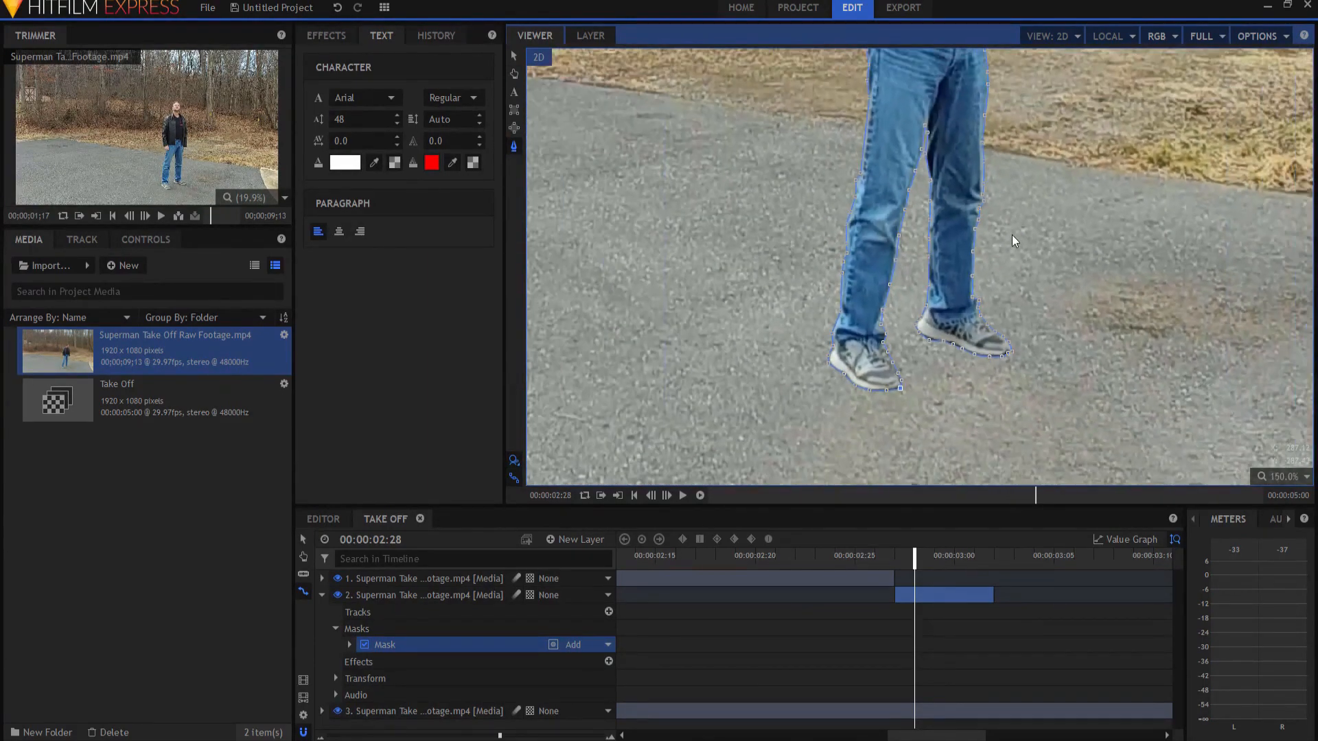
pyautogui.moveTo(1107, 223); pyautogui.dragTo(1096, 367)
pyautogui.scroll(-5, 1092, 344)
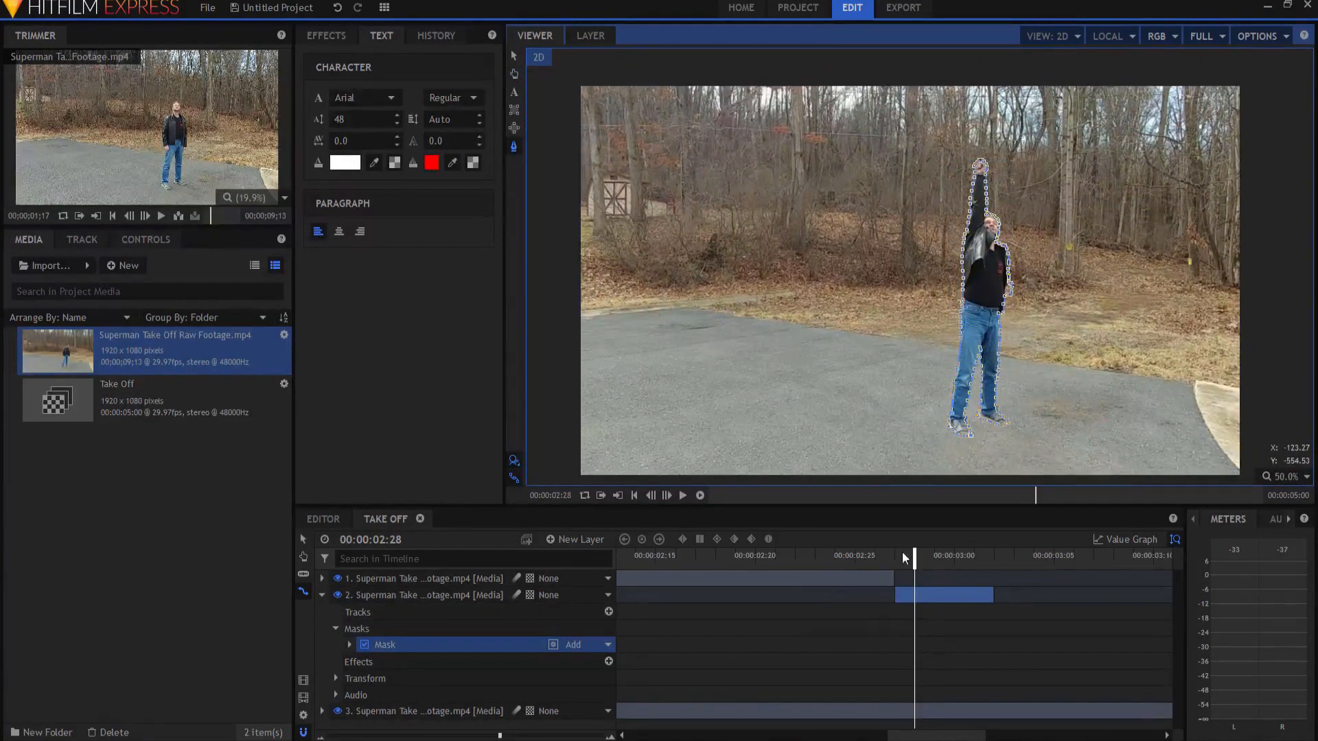
# Step: Set a starting Position keyframe for the masked second layer at 00:00:02:27
pyautogui.moveTo(913, 558); pyautogui.dragTo(892, 561)
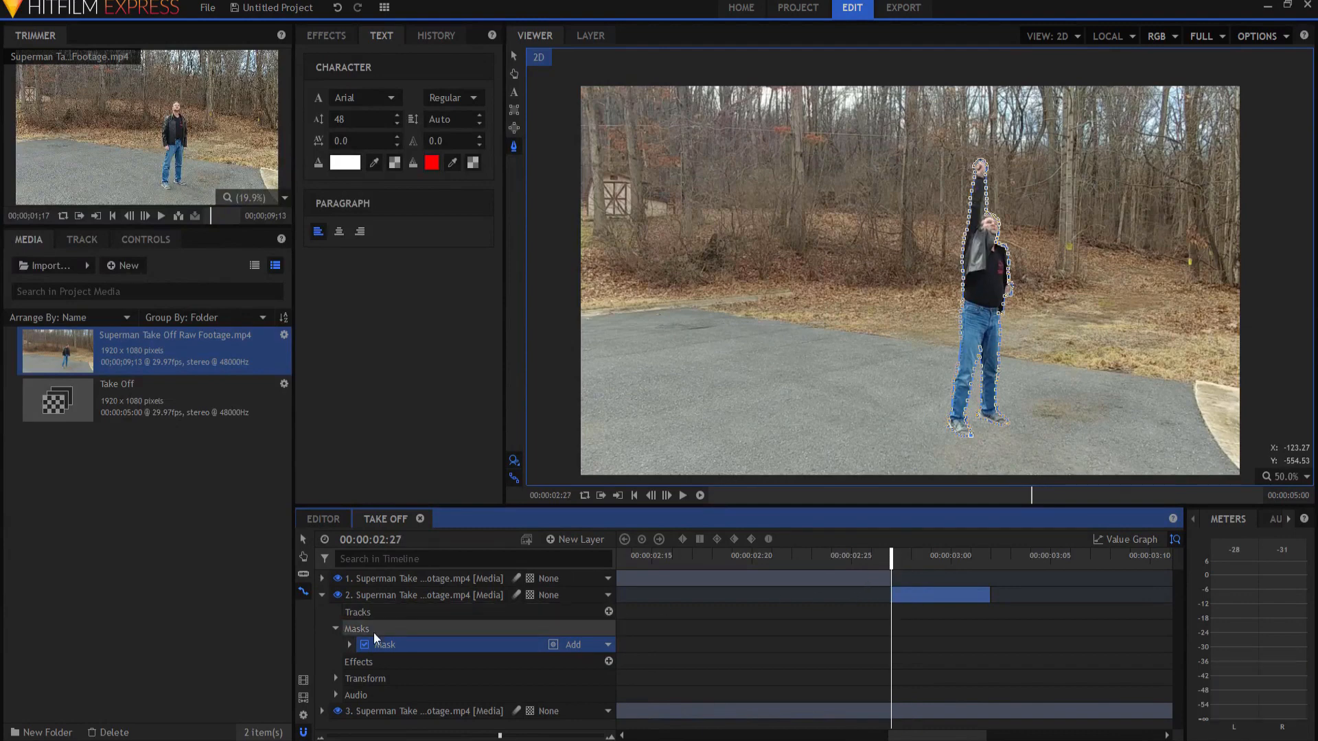
pyautogui.click(335, 678)
pyautogui.scroll(-2, 393, 679)
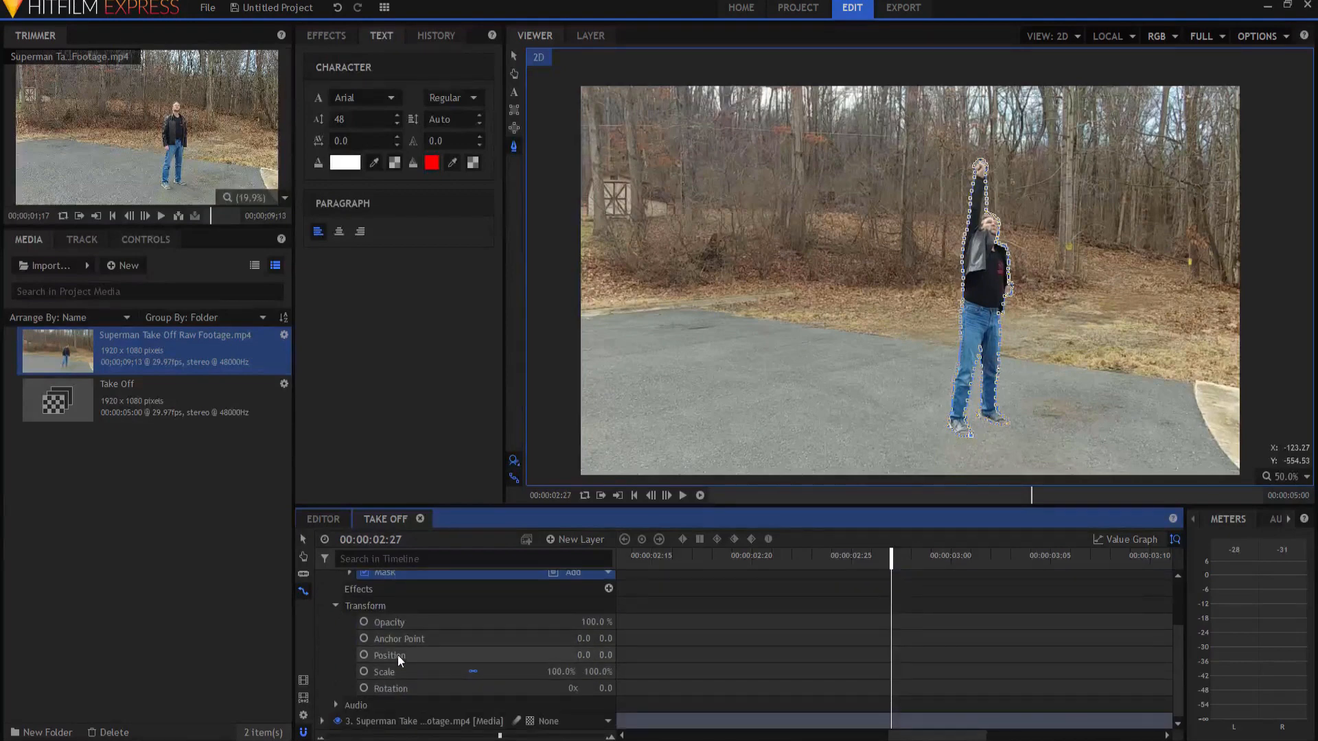
pyautogui.click(364, 656)
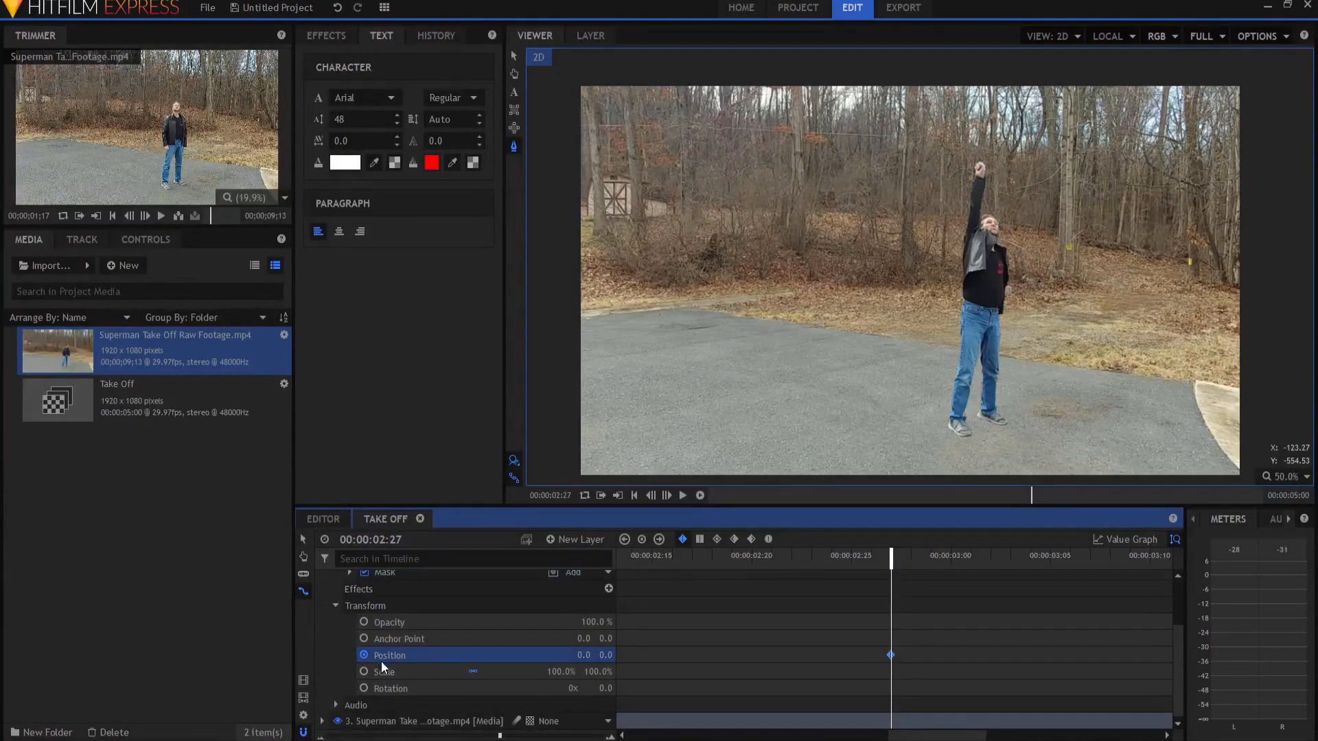
# Step: Raise the second layer's vertical position at 00:00:03:01 until the masked man is above the frame, setting the ending Position keyframe
pyautogui.press('Right')
pyautogui.press('Right')
pyautogui.press('Right')
pyautogui.press('Right')
pyautogui.press('Right')
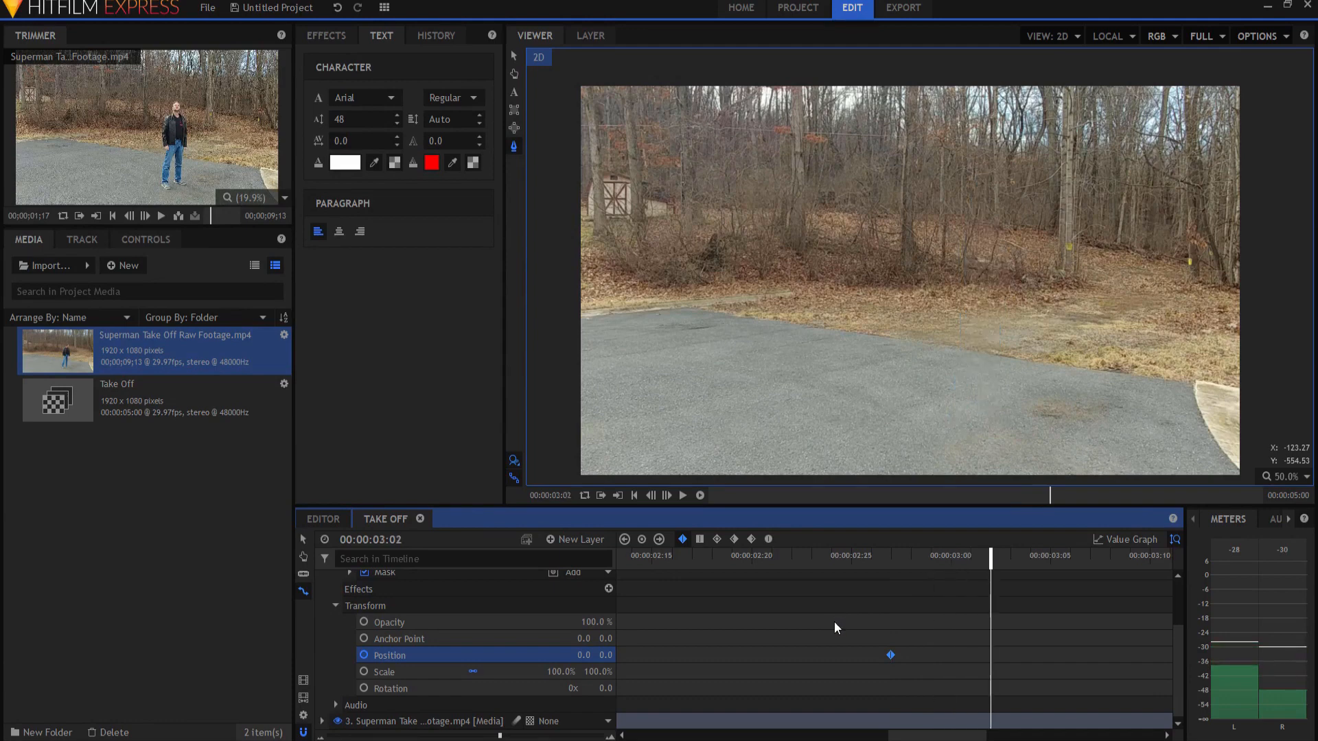
pyautogui.press('Left')
pyautogui.moveTo(605, 655); pyautogui.dragTo(765, 654)
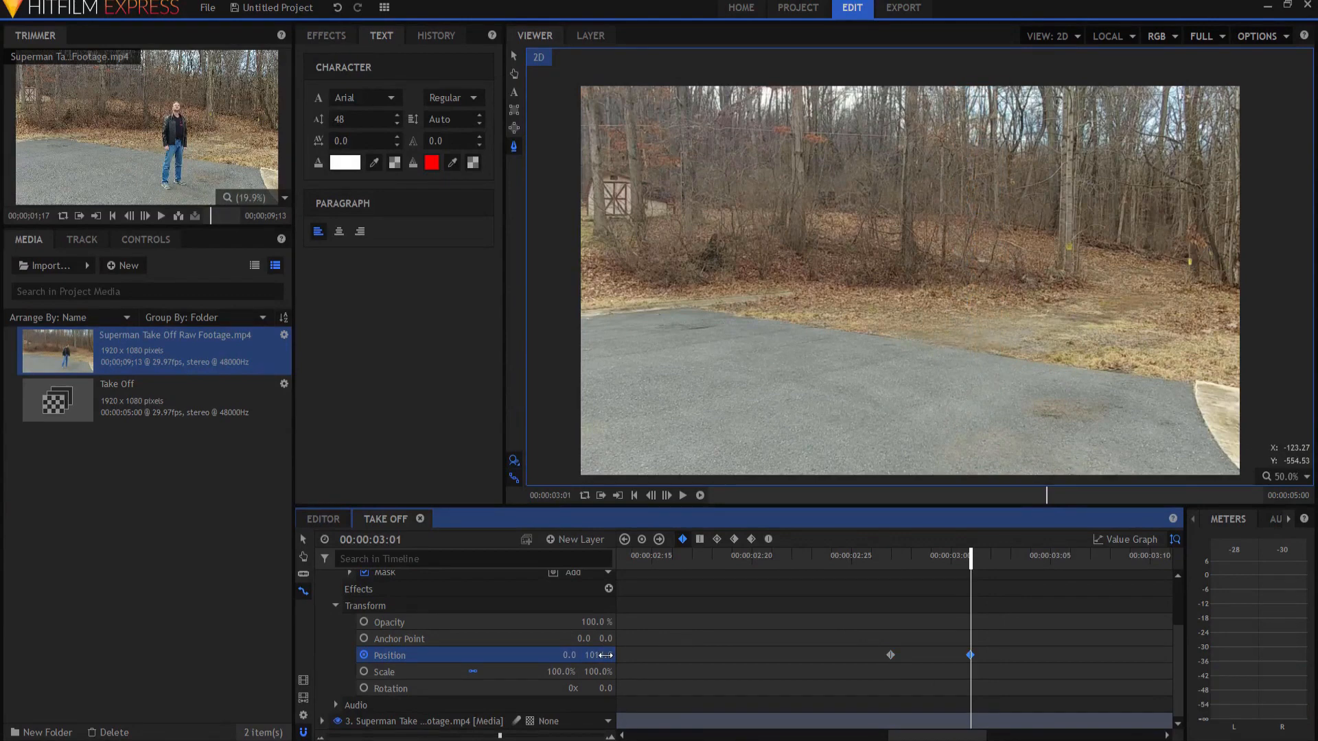
# Step: Check the man's upward takeoff motion frame by frame from 00:00:02:26 to 00:00:03:00
pyautogui.click(870, 557)
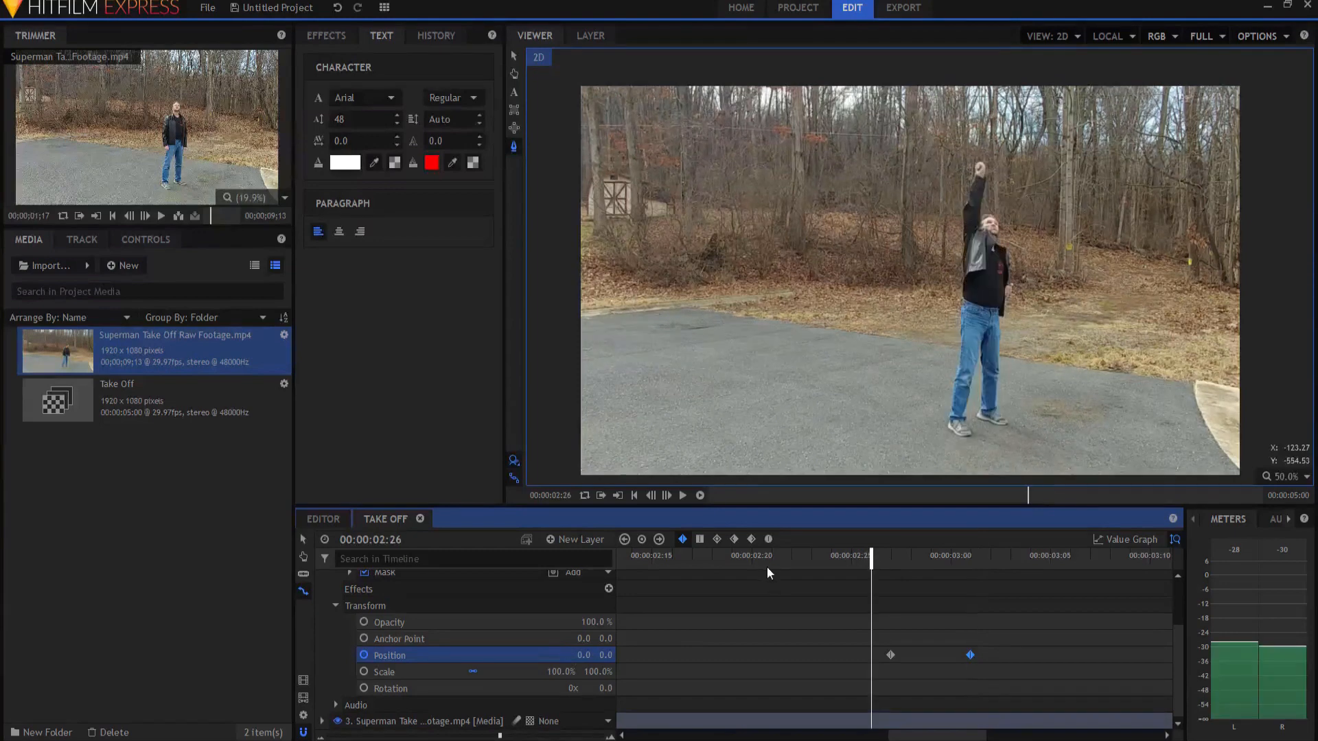
pyautogui.press('Right')
pyautogui.press('Right')
pyautogui.press('Right')
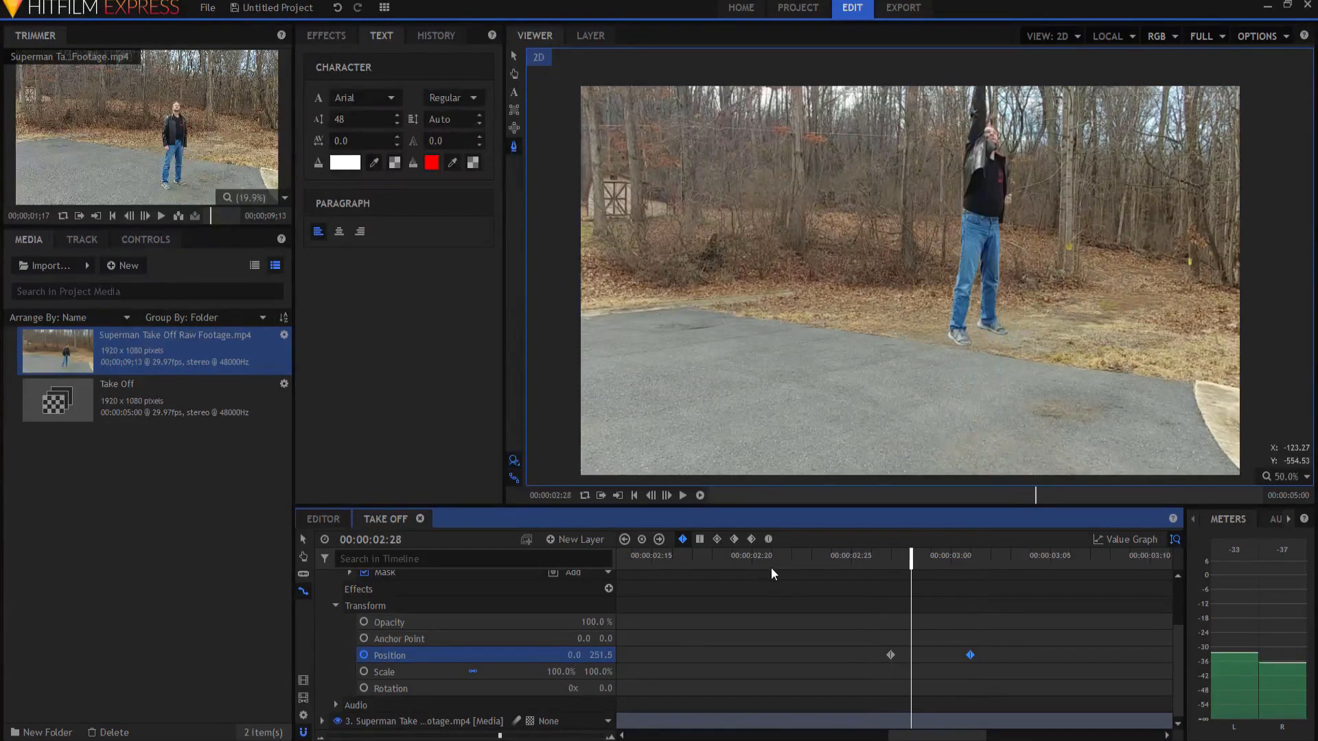
pyautogui.press('Right')
pyautogui.press('Right')
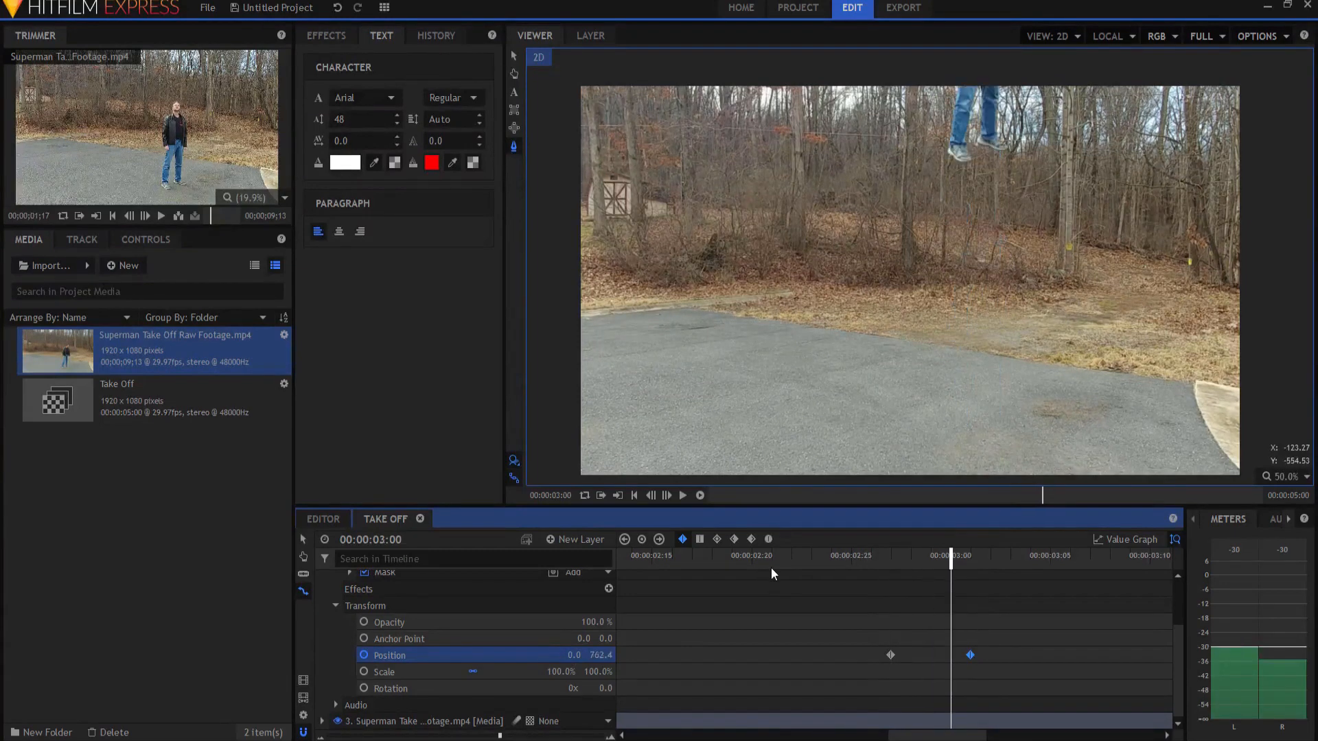
pyautogui.press('Left')
pyautogui.press('Left')
pyautogui.press('Left')
pyautogui.press('Left')
# Step: Enable motion blur on the second layer and check the blurred takeoff frame by frame up to 00:00:03:01
pyautogui.scroll(3, 501, 604)
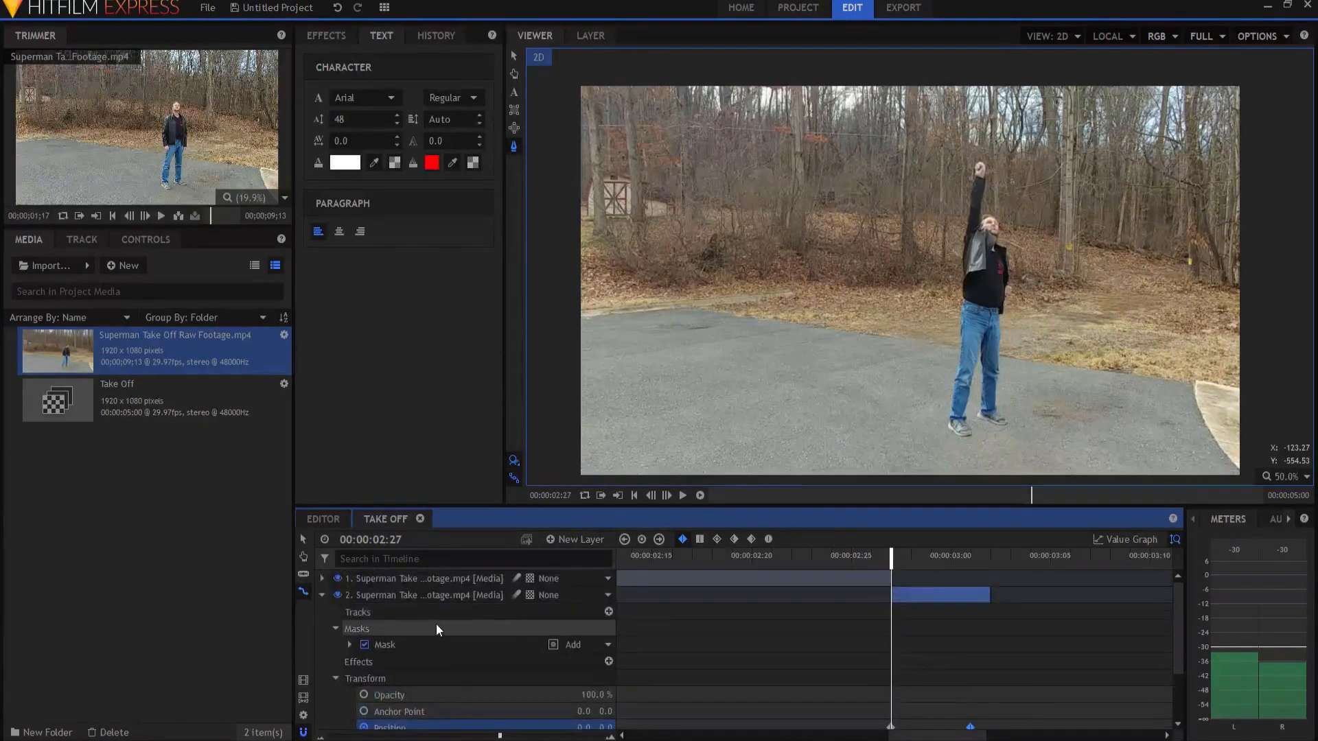
pyautogui.click(322, 612)
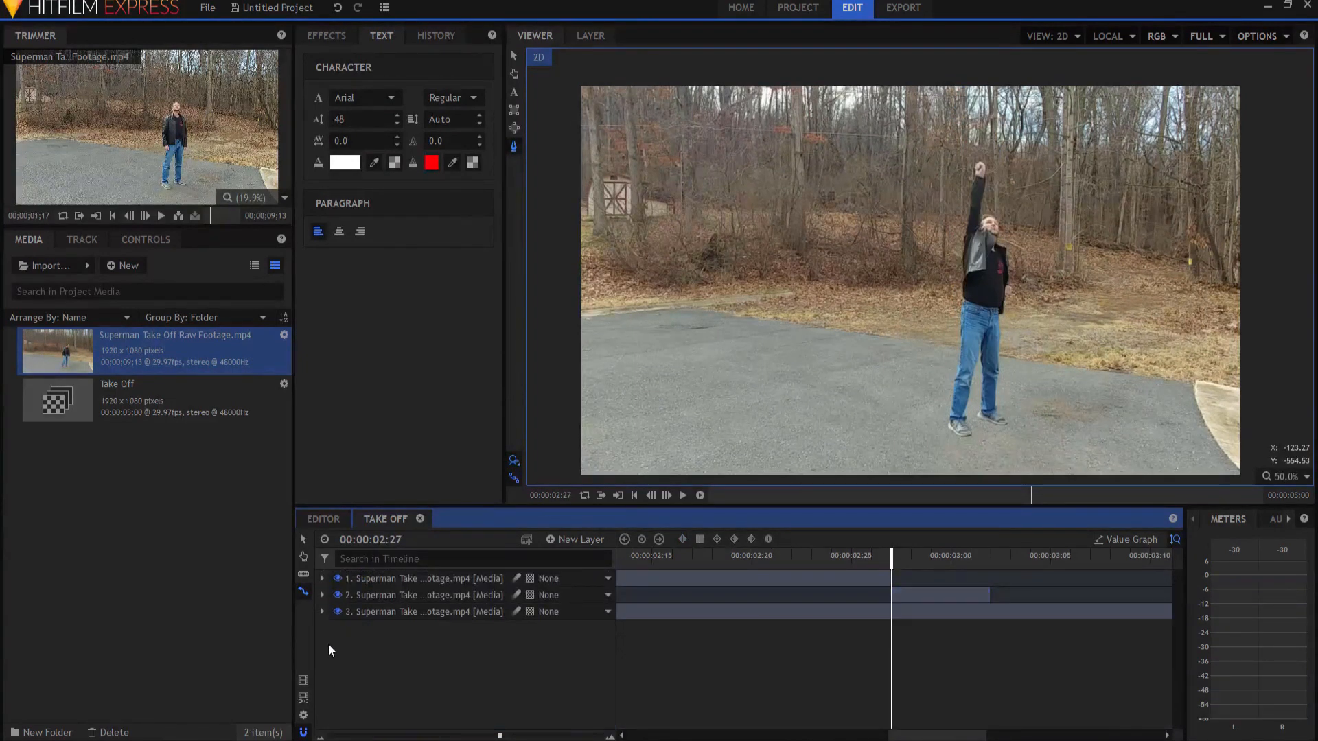
pyautogui.click(517, 595)
pyautogui.press('Right')
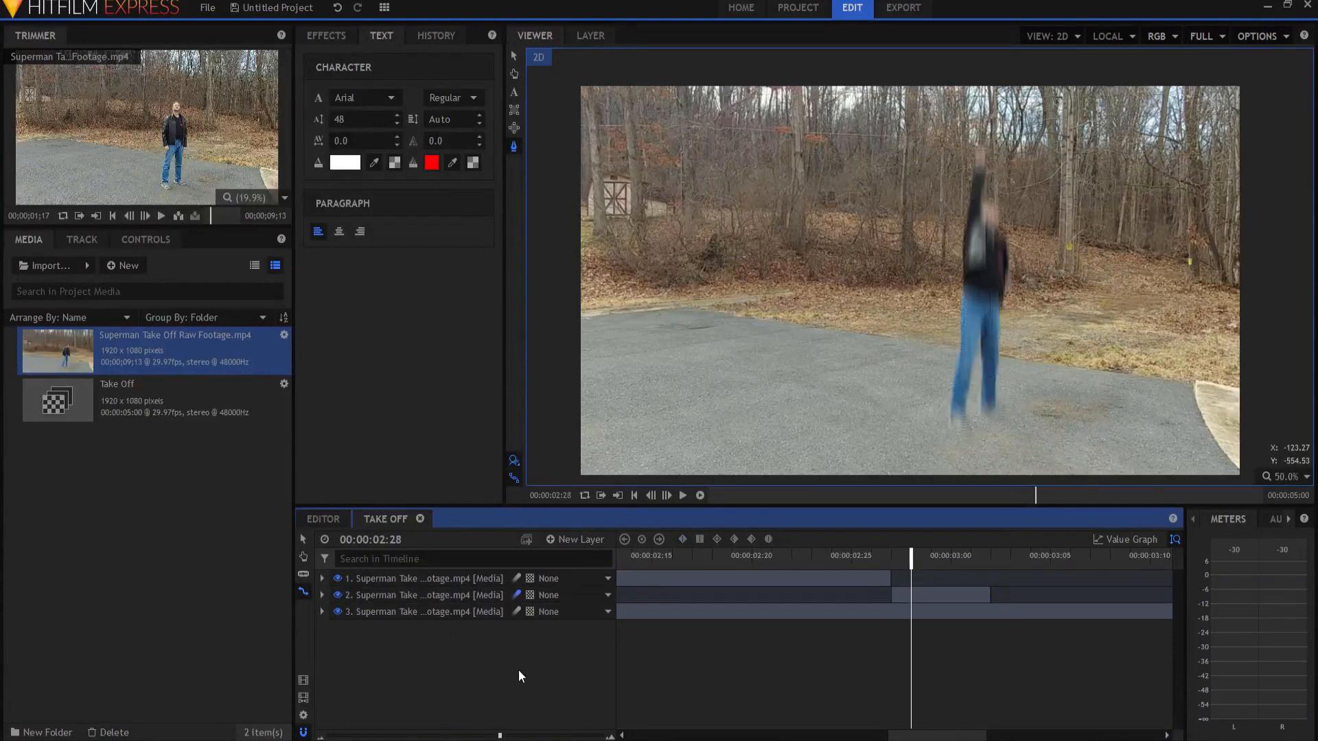
pyautogui.press('Right')
pyautogui.press('Right')
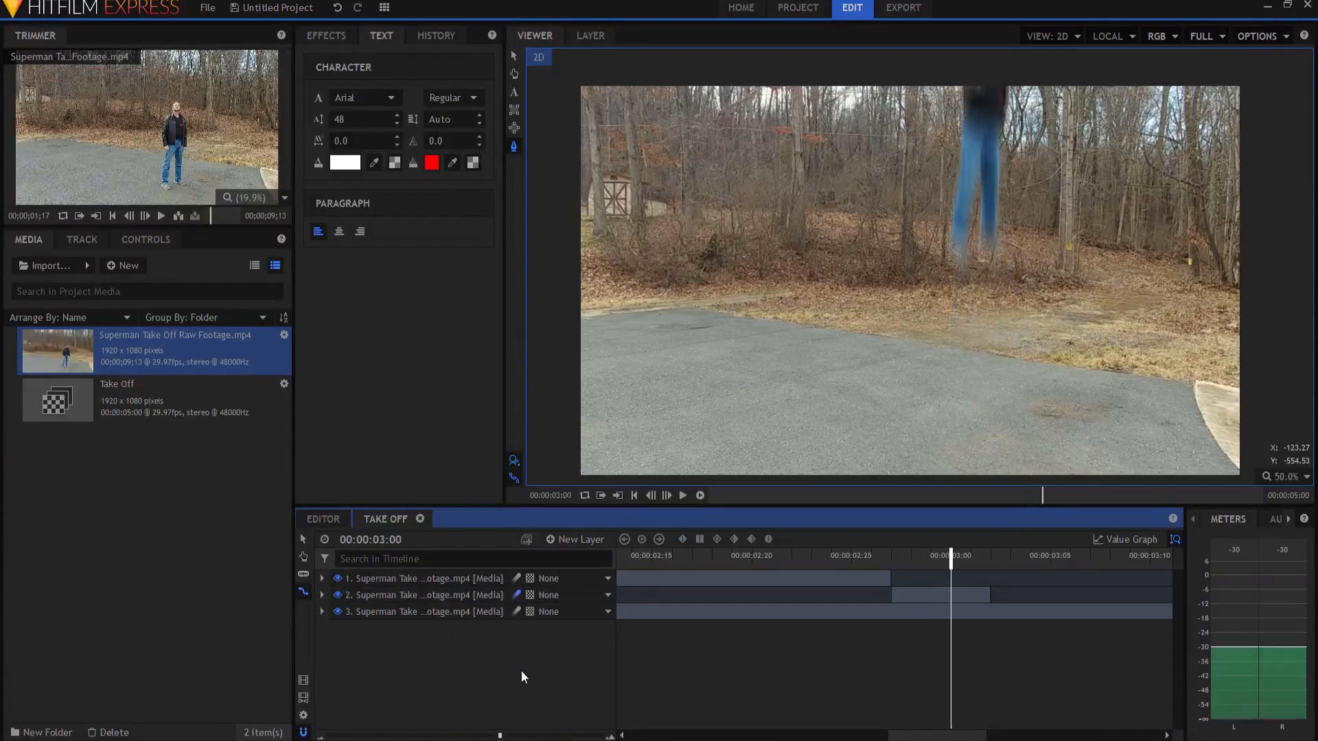
pyautogui.press('Right')
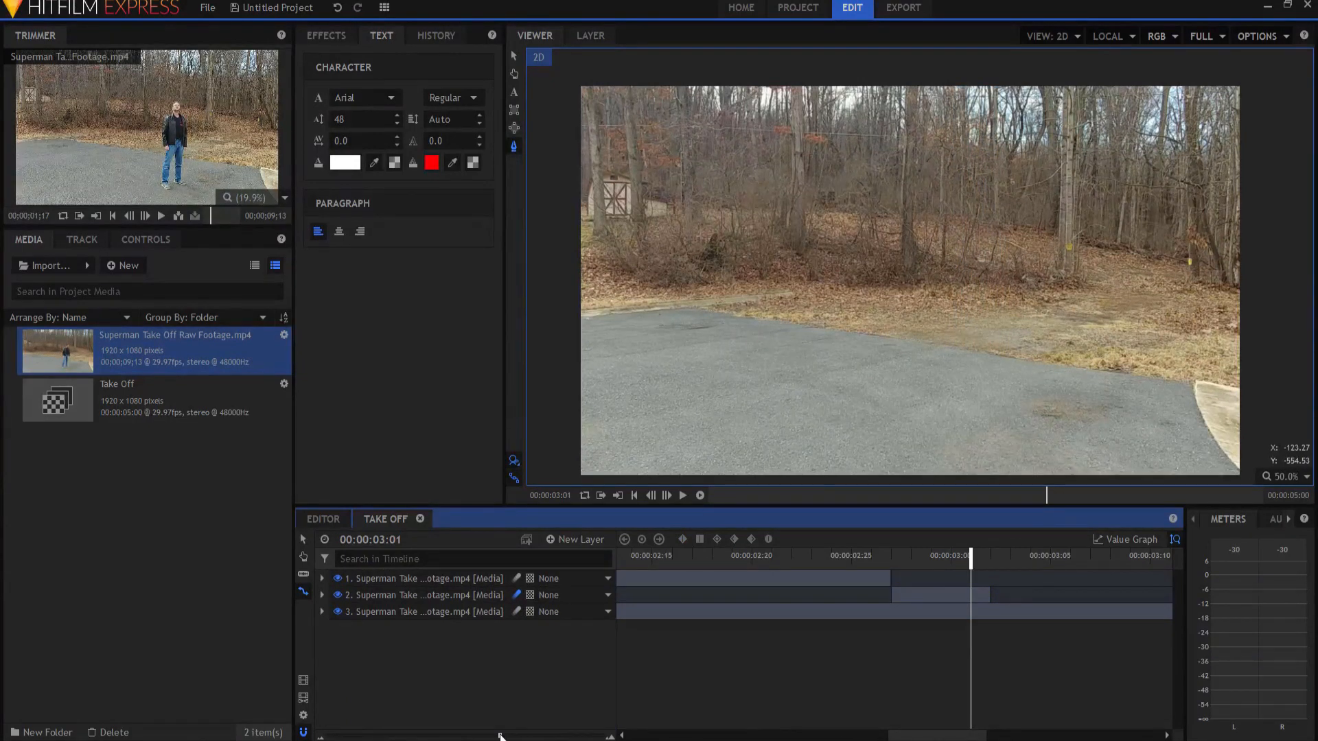
# Step: Play the Take Off composite shot from the beginning to review the finished takeoff
pyautogui.moveTo(500, 736); pyautogui.dragTo(243, 736)
pyautogui.click(634, 500)
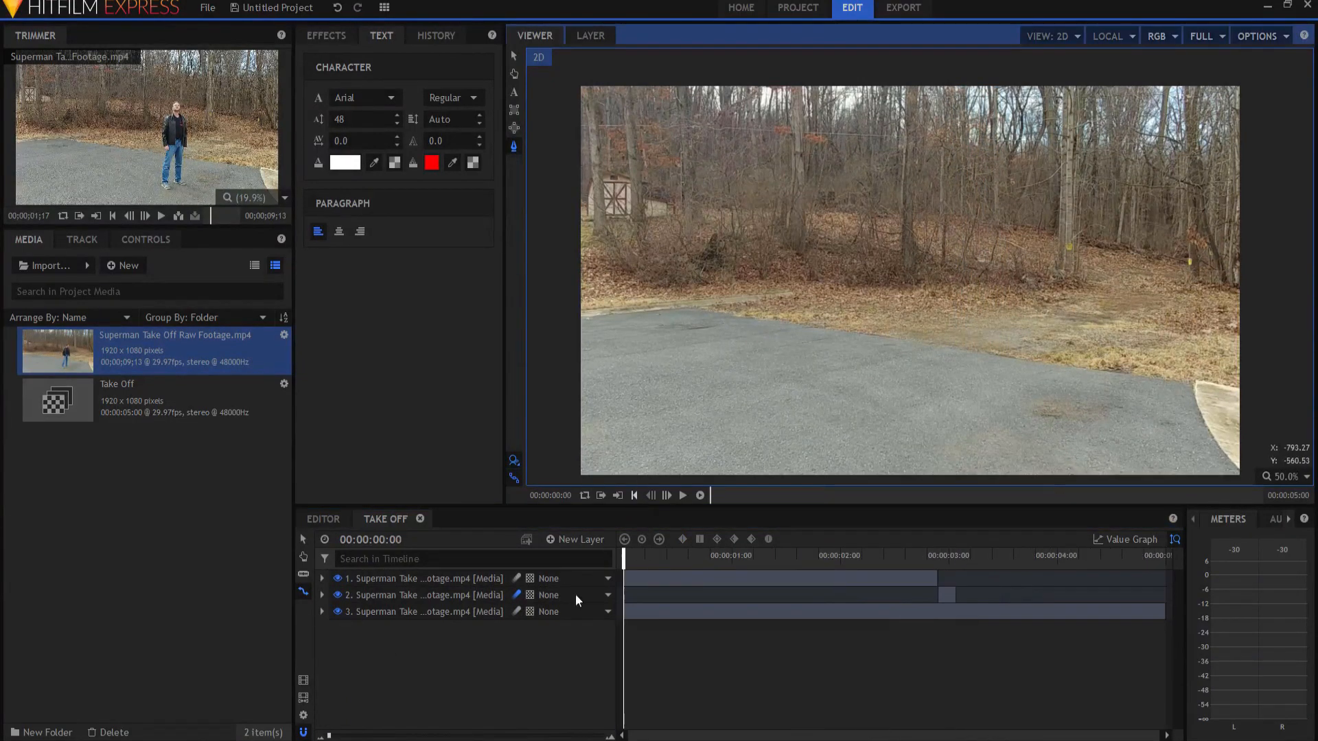
pyautogui.click(683, 495)
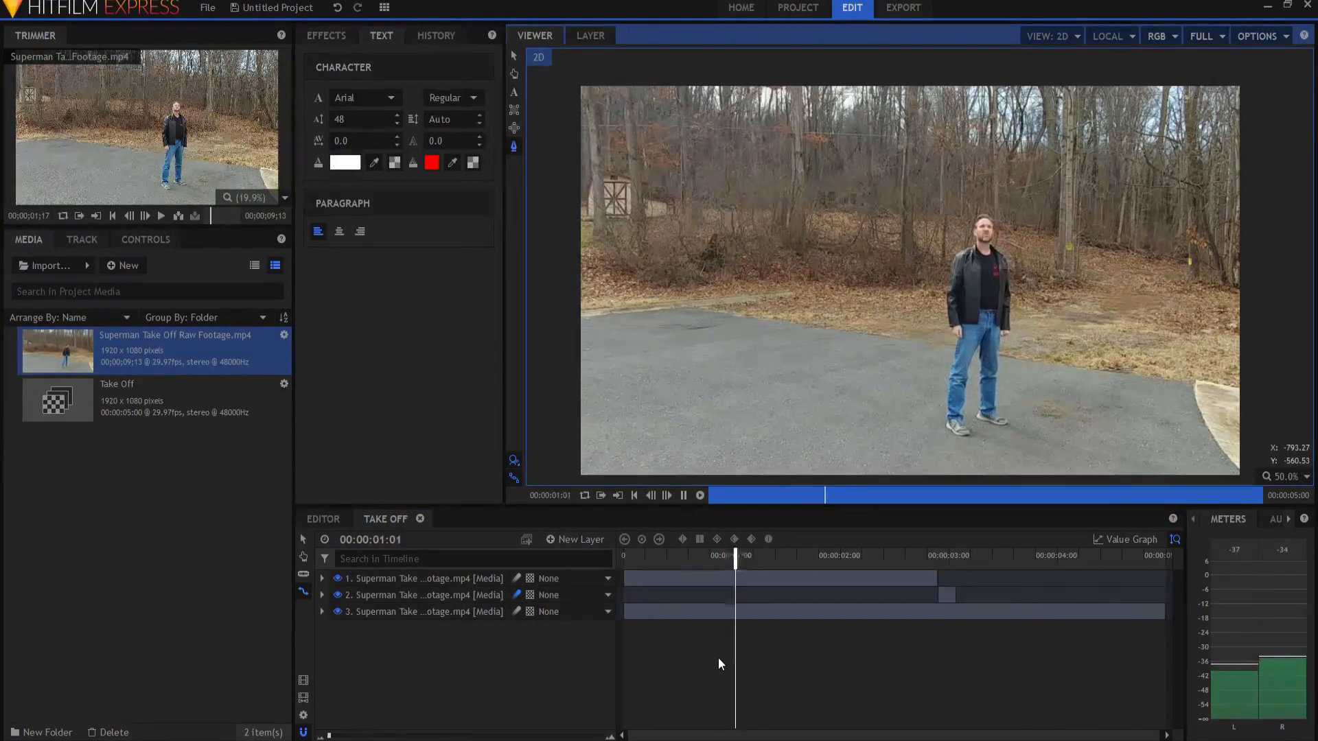